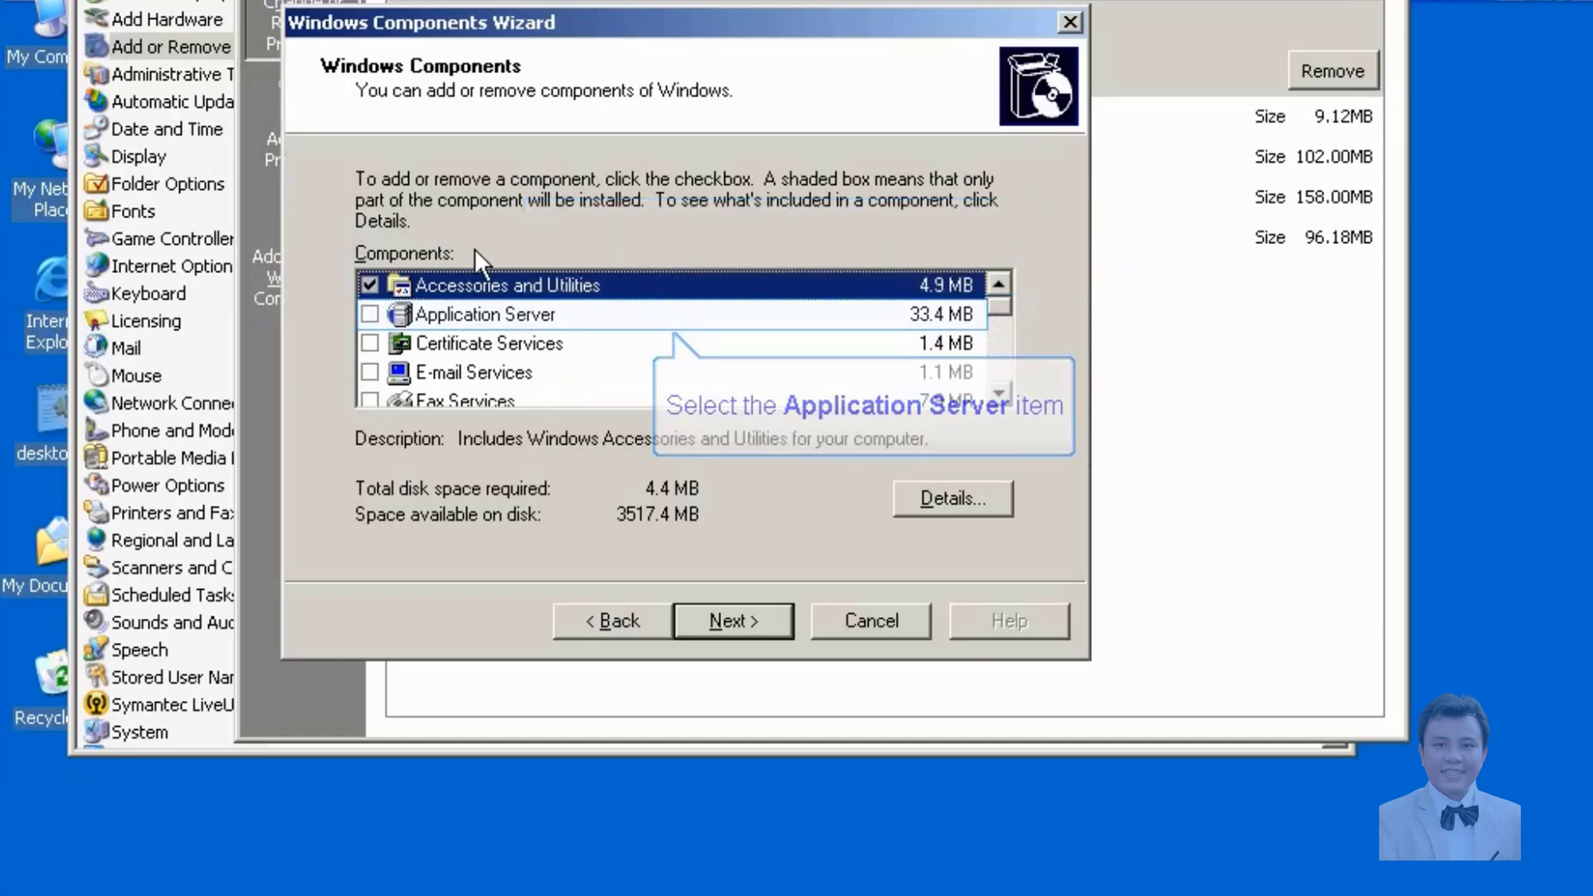
Step: Include ASP.NET among the Application Server subcomponents in the Windows components selection
{"action": "left_click", "coordinate": [513, 317]}
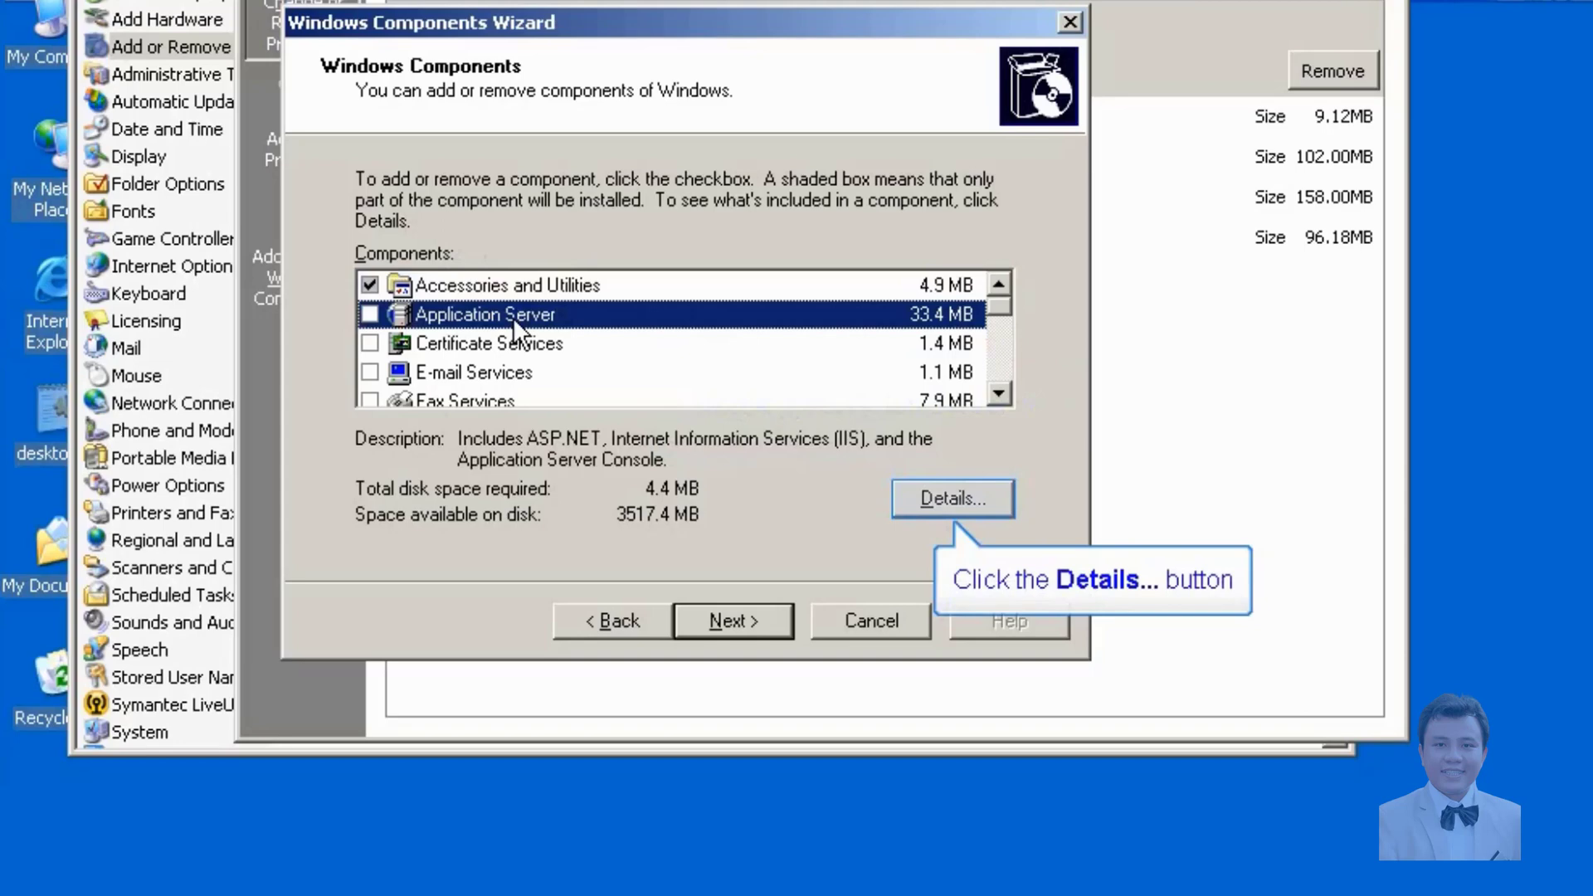
{"action": "left_click", "coordinate": [931, 496]}
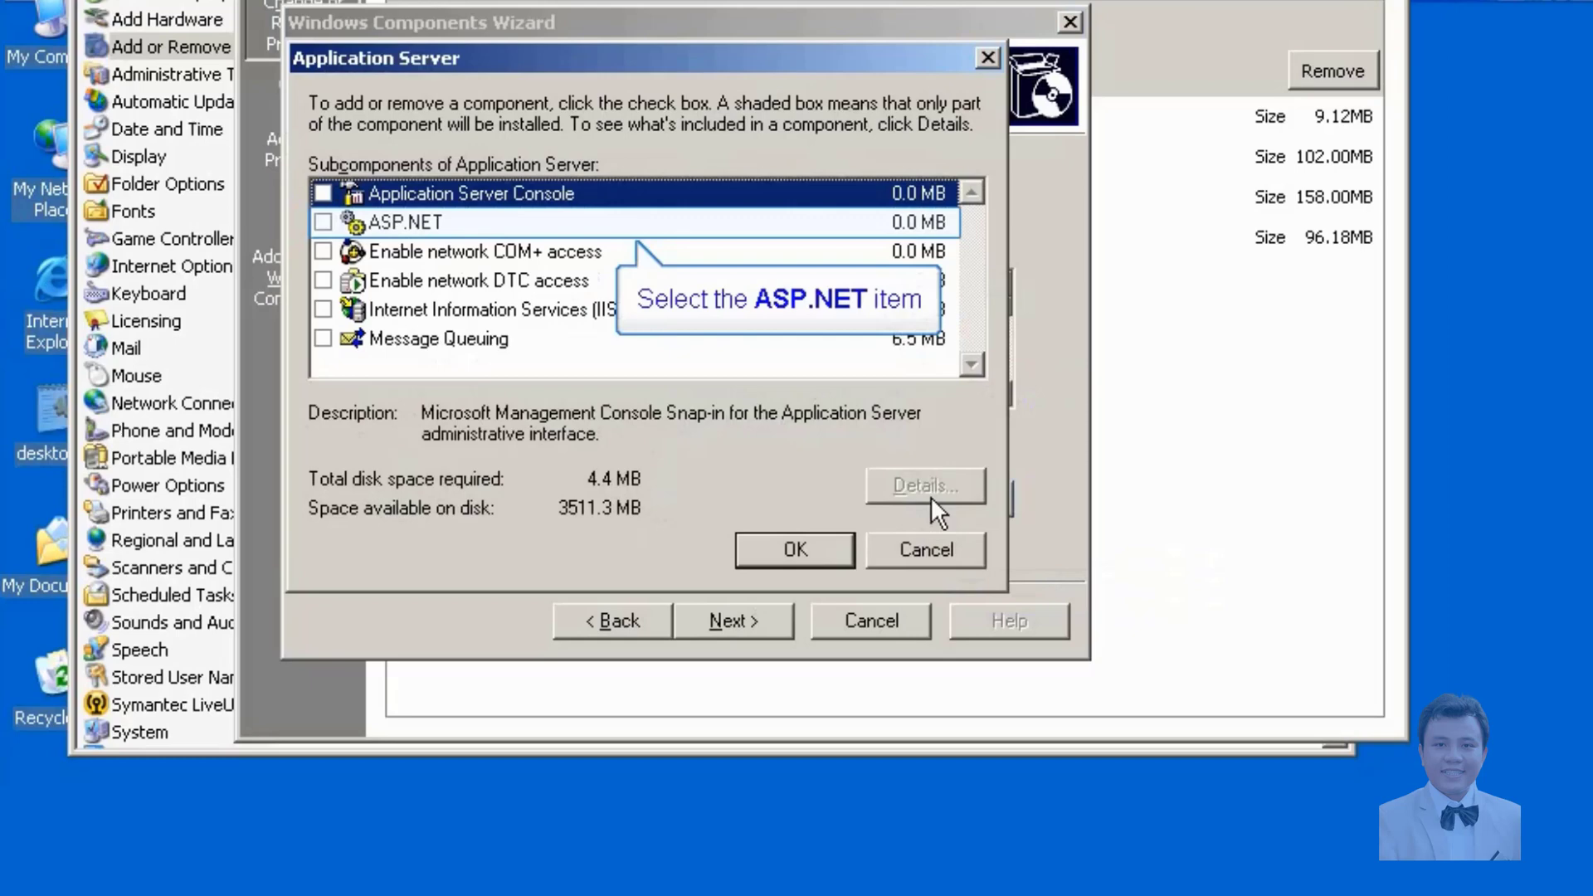
{"action": "left_click", "coordinate": [322, 223]}
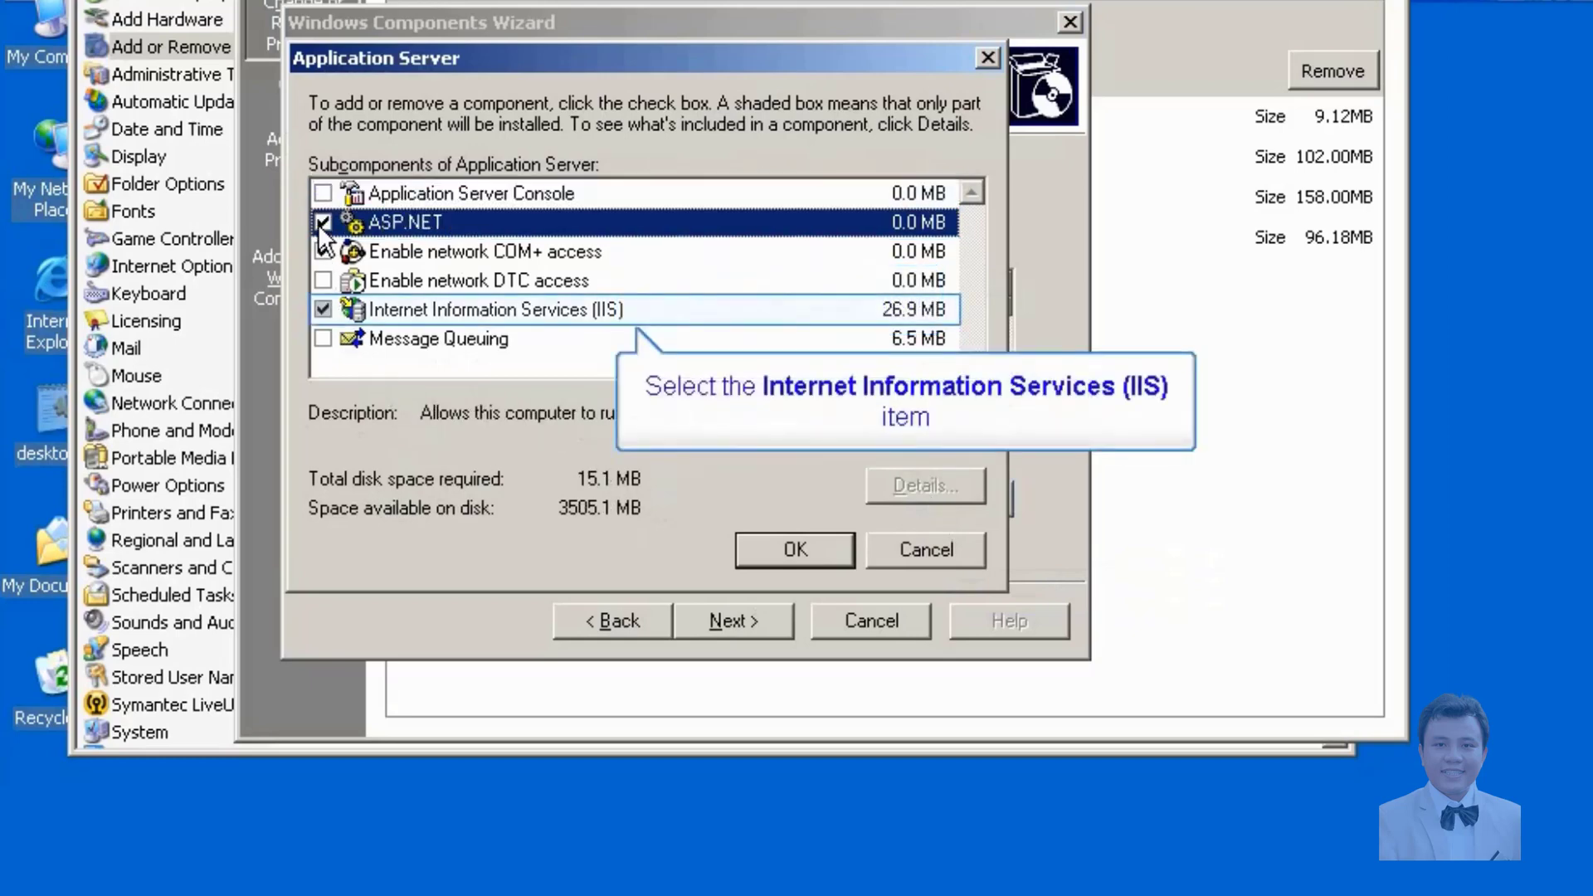
Step: Add NNTP Service and SMTP Service to the Internet Information Services (IIS) subcomponents and accept the selection
{"action": "left_click", "coordinate": [425, 309]}
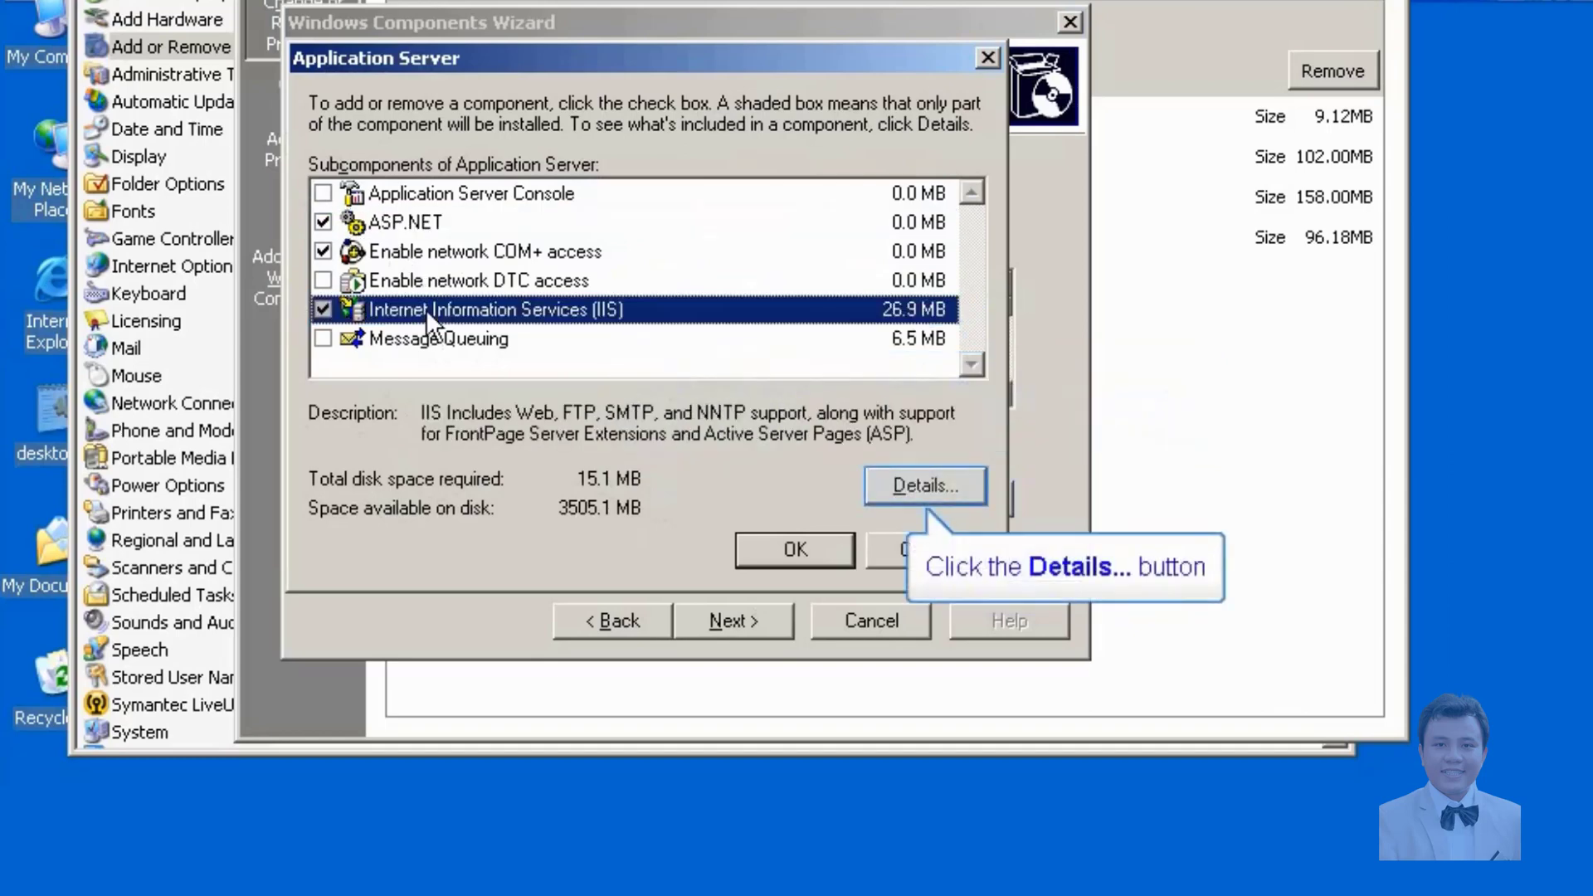
{"action": "left_click", "coordinate": [928, 489]}
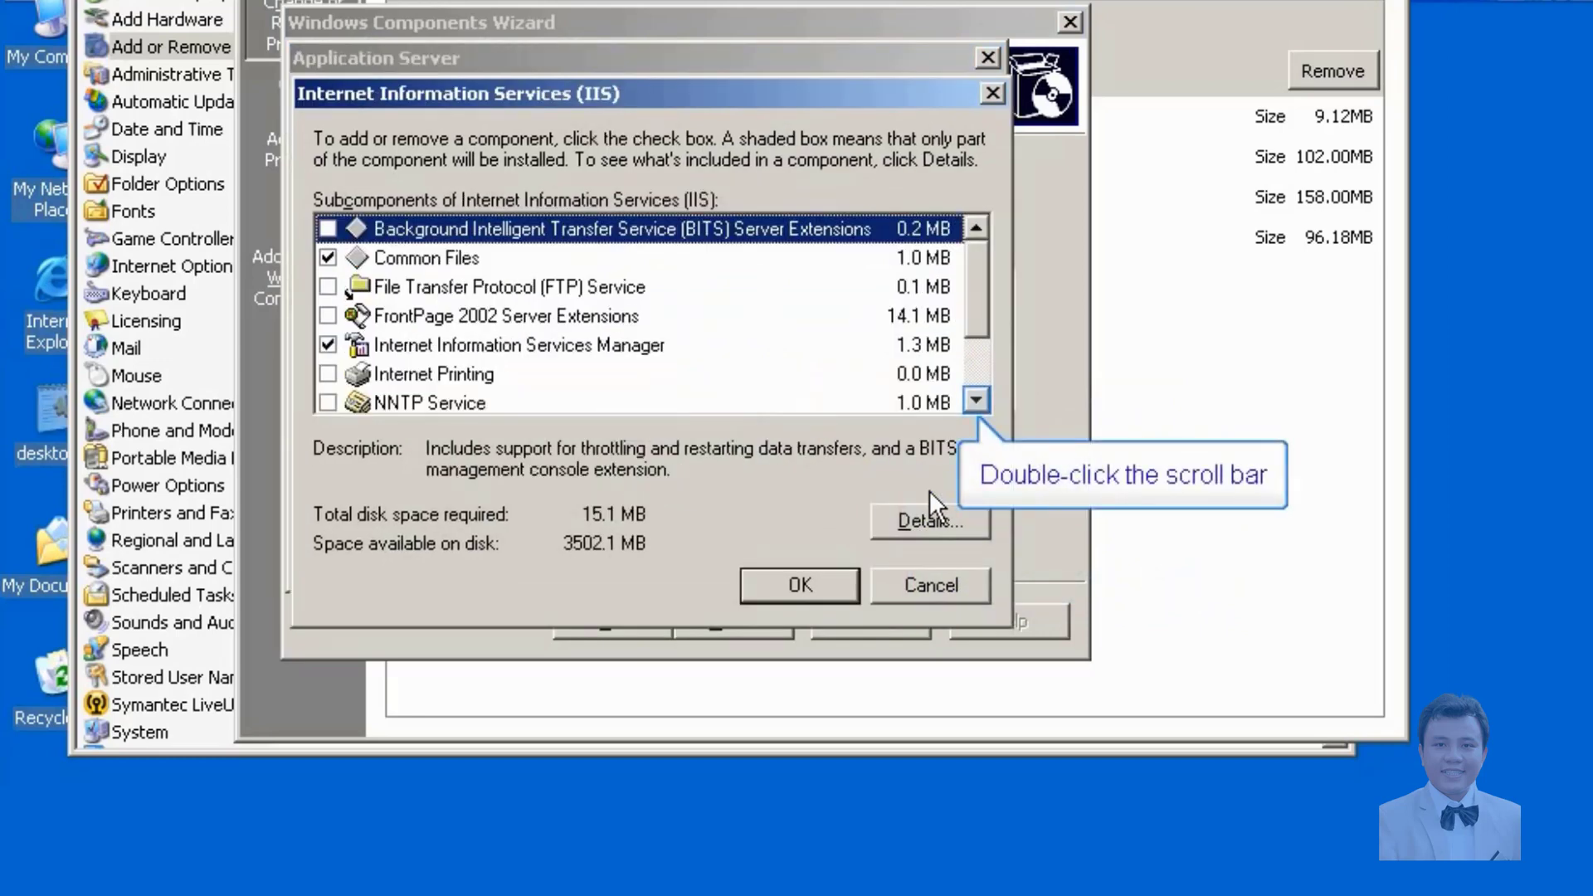
{"action": "double_click", "coordinate": [975, 402]}
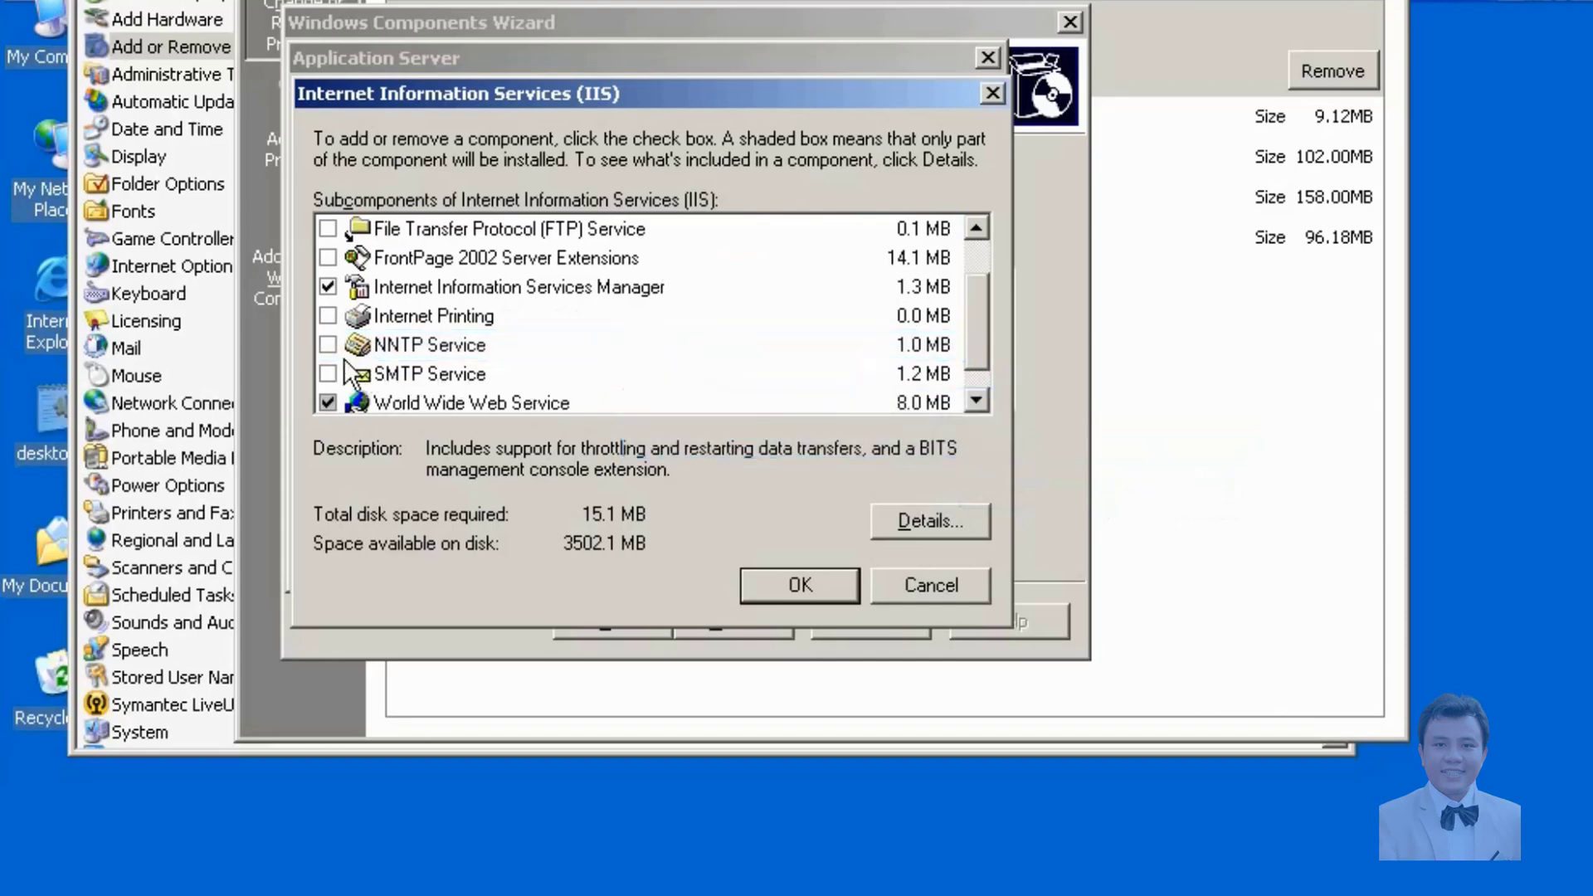
{"action": "left_click", "coordinate": [327, 344]}
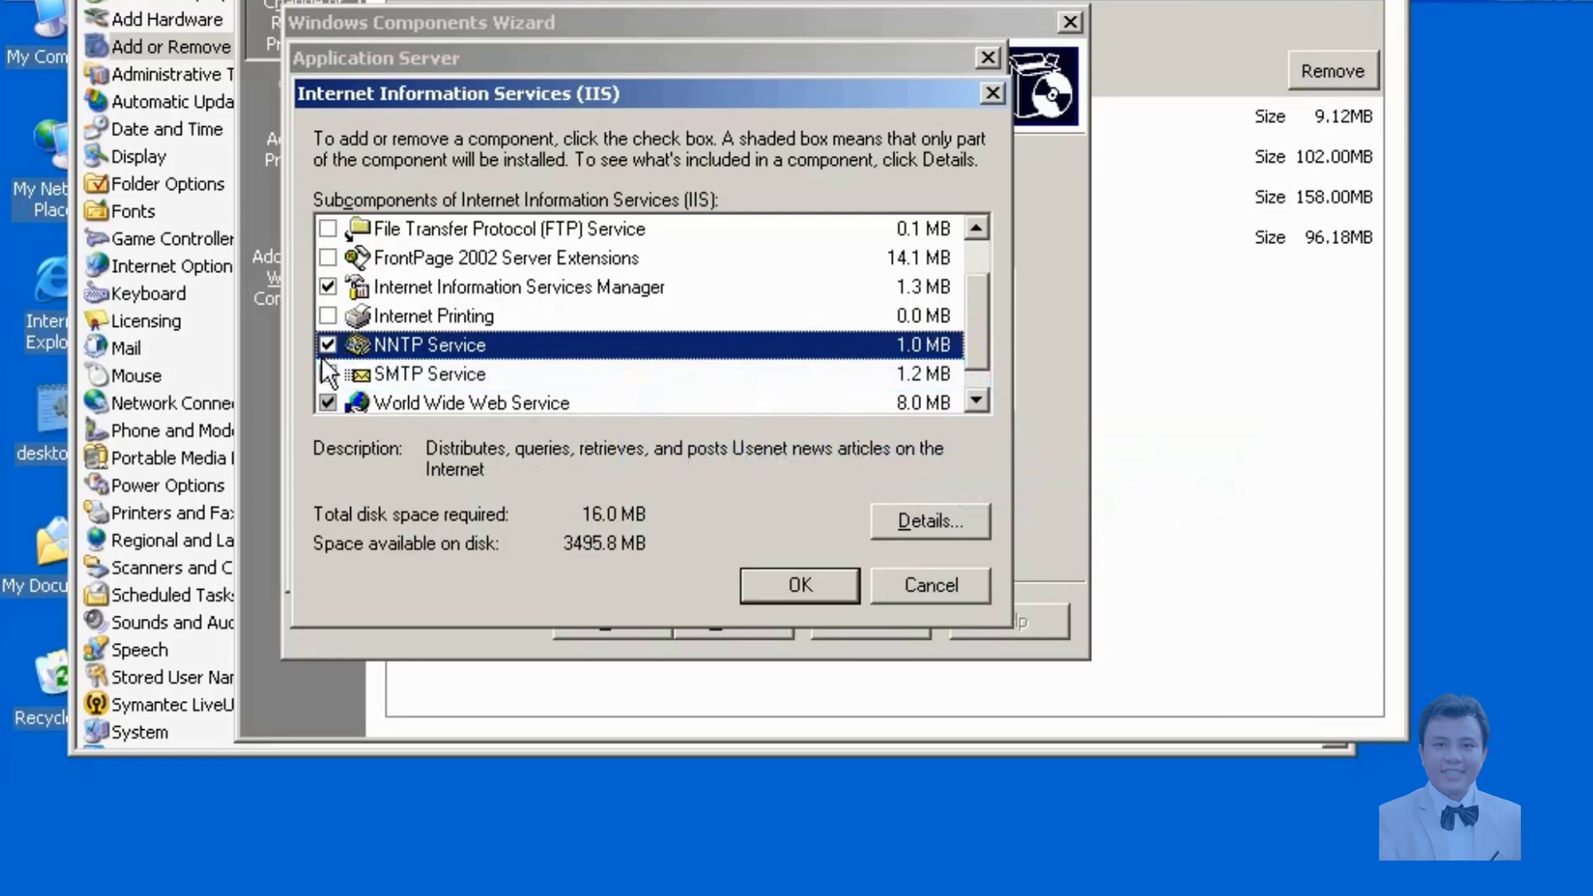
{"action": "left_click", "coordinate": [327, 373]}
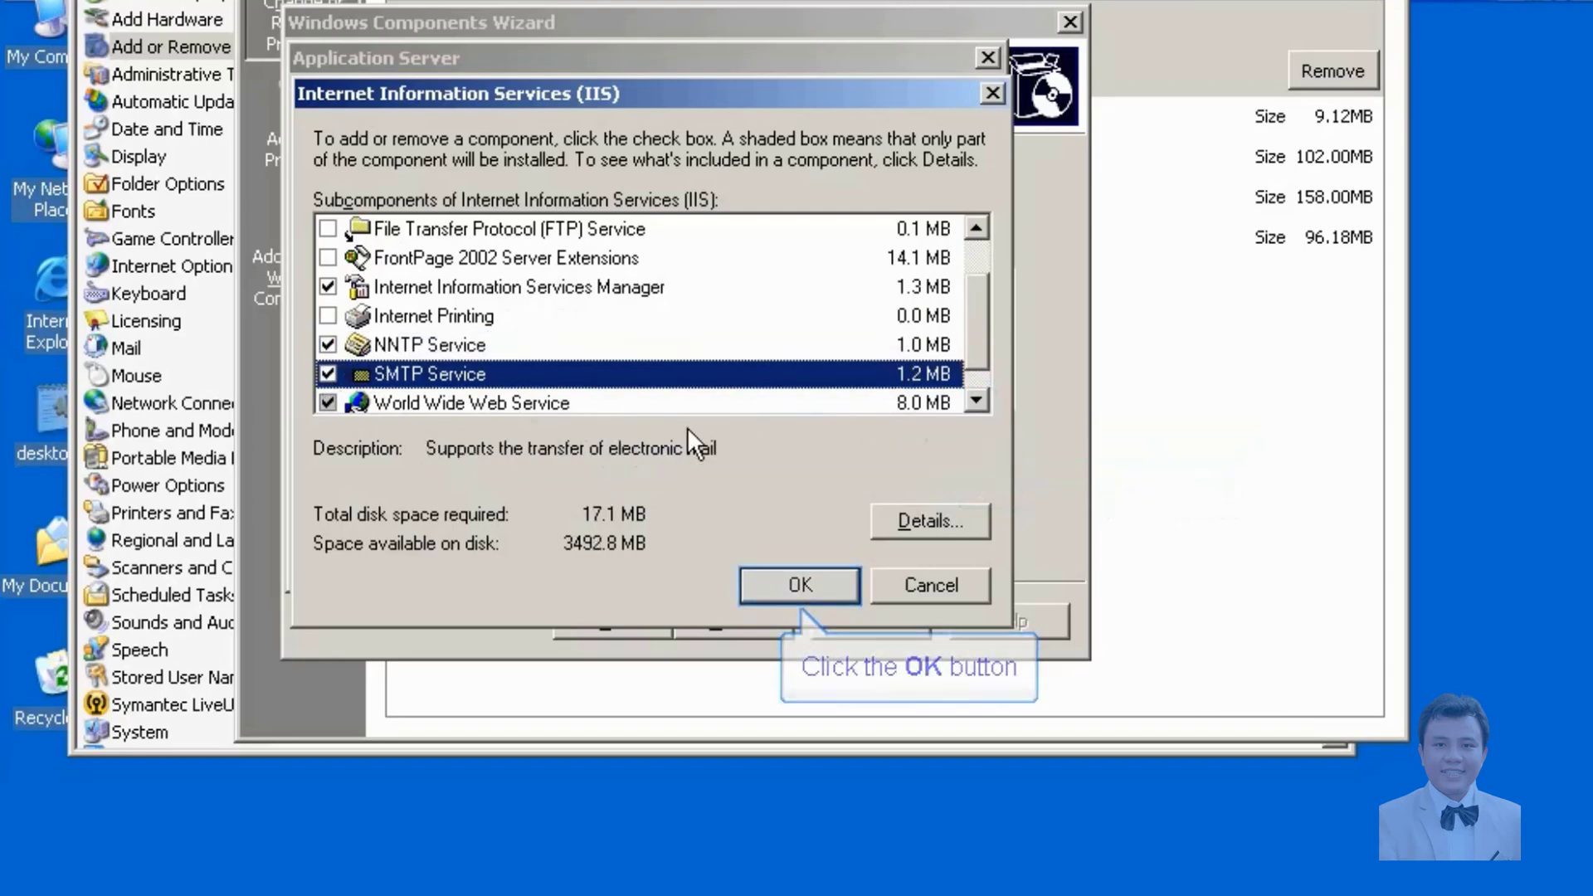
{"action": "left_click", "coordinate": [796, 575]}
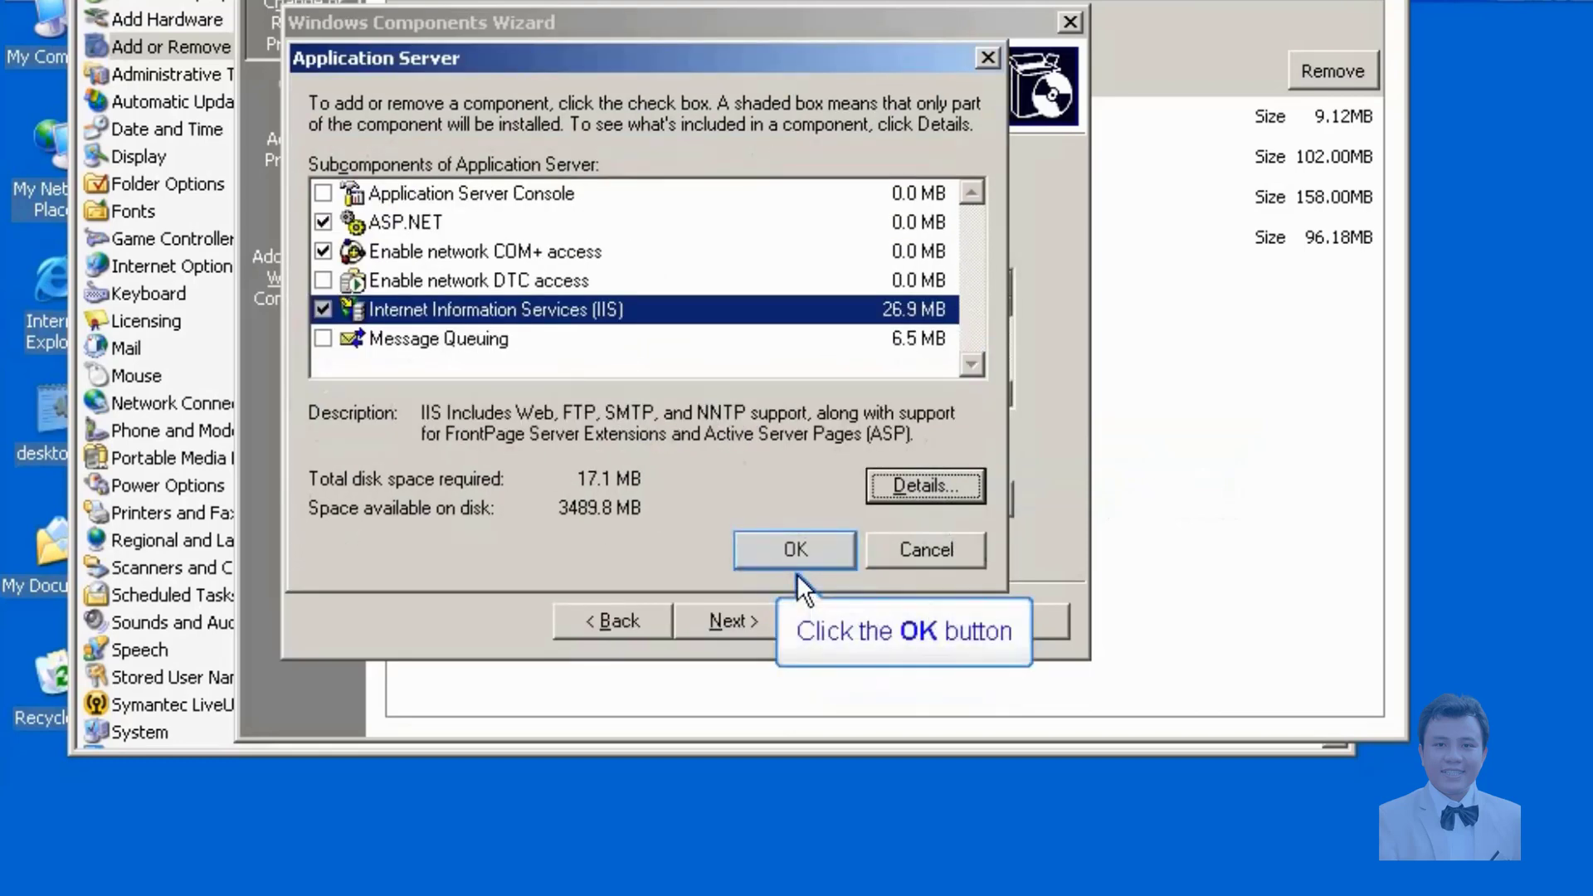
Step: Accept the Application Server selection, install the chosen Windows components, and close the finished wizard and Add or Remove Programs
{"action": "left_click", "coordinate": [780, 547]}
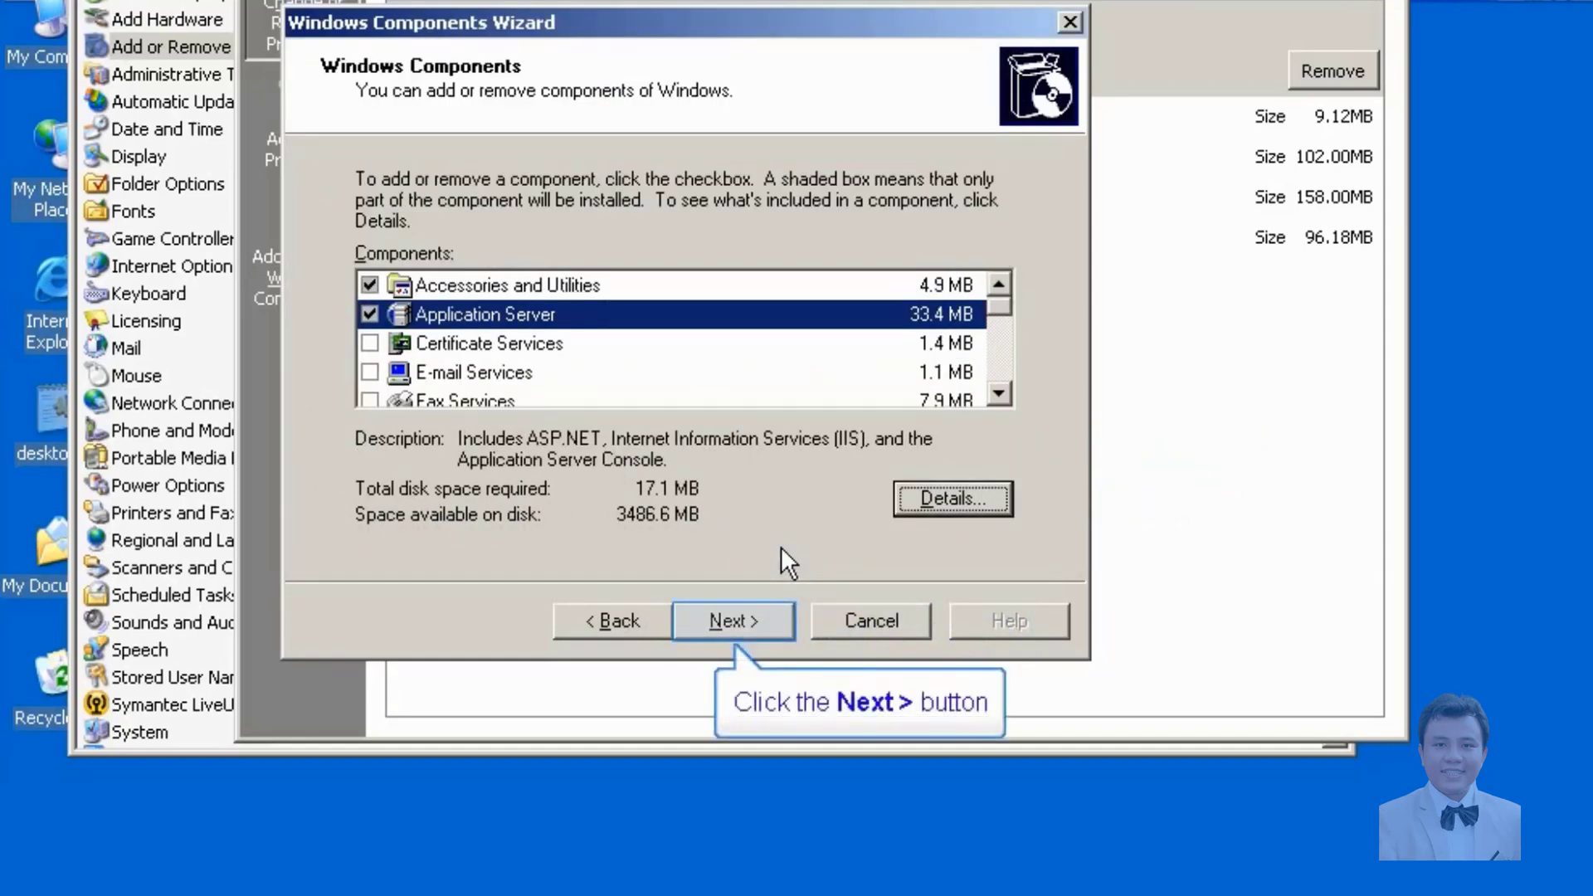
{"action": "left_click", "coordinate": [732, 618]}
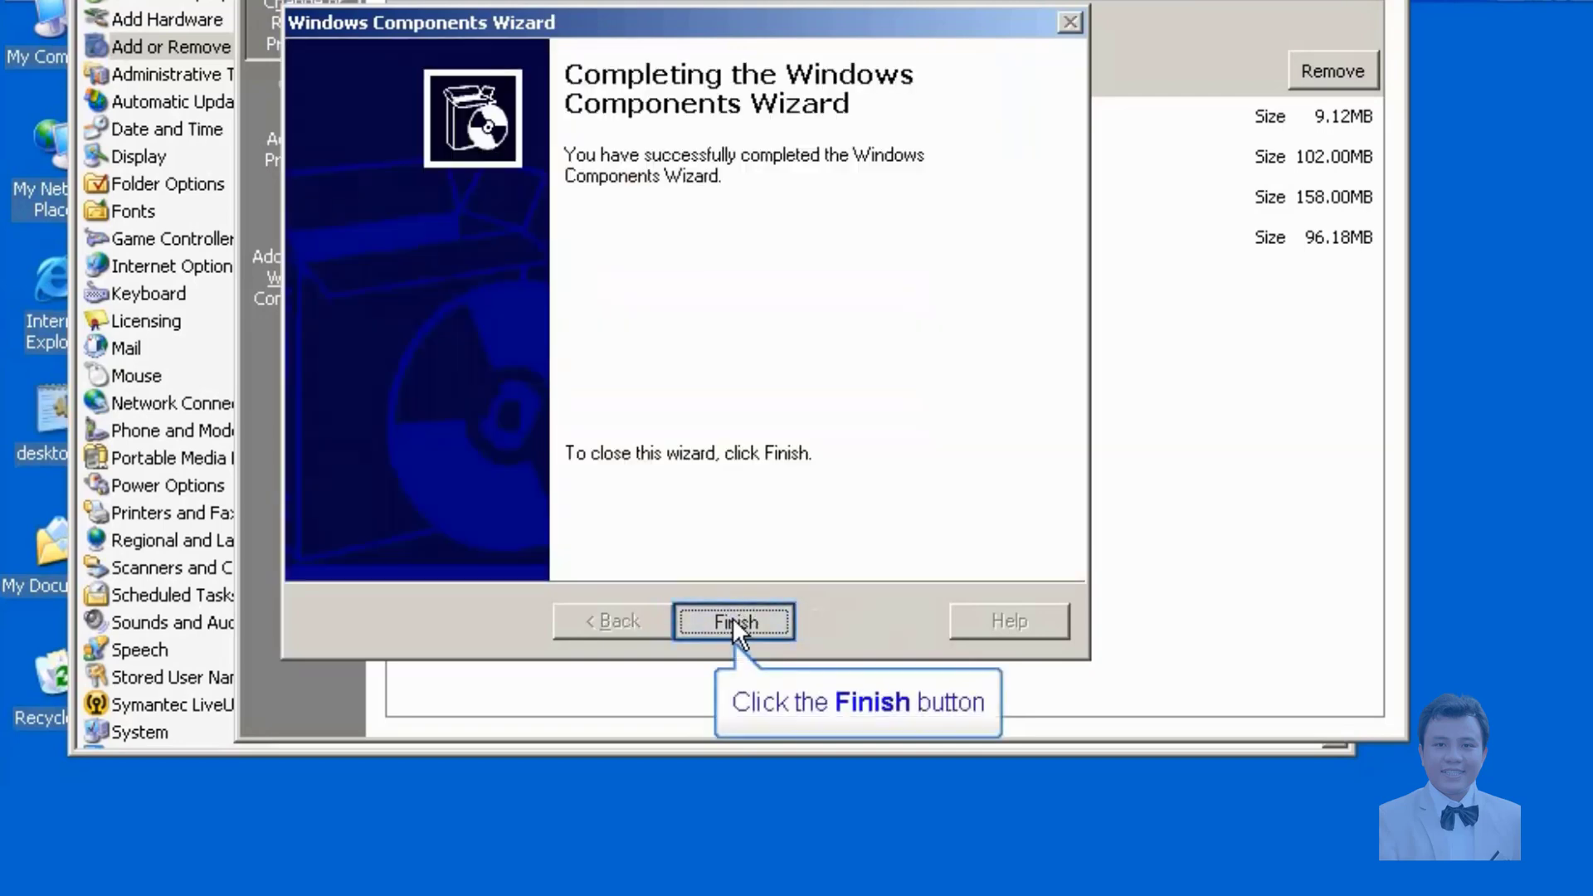
{"action": "left_click", "coordinate": [735, 618]}
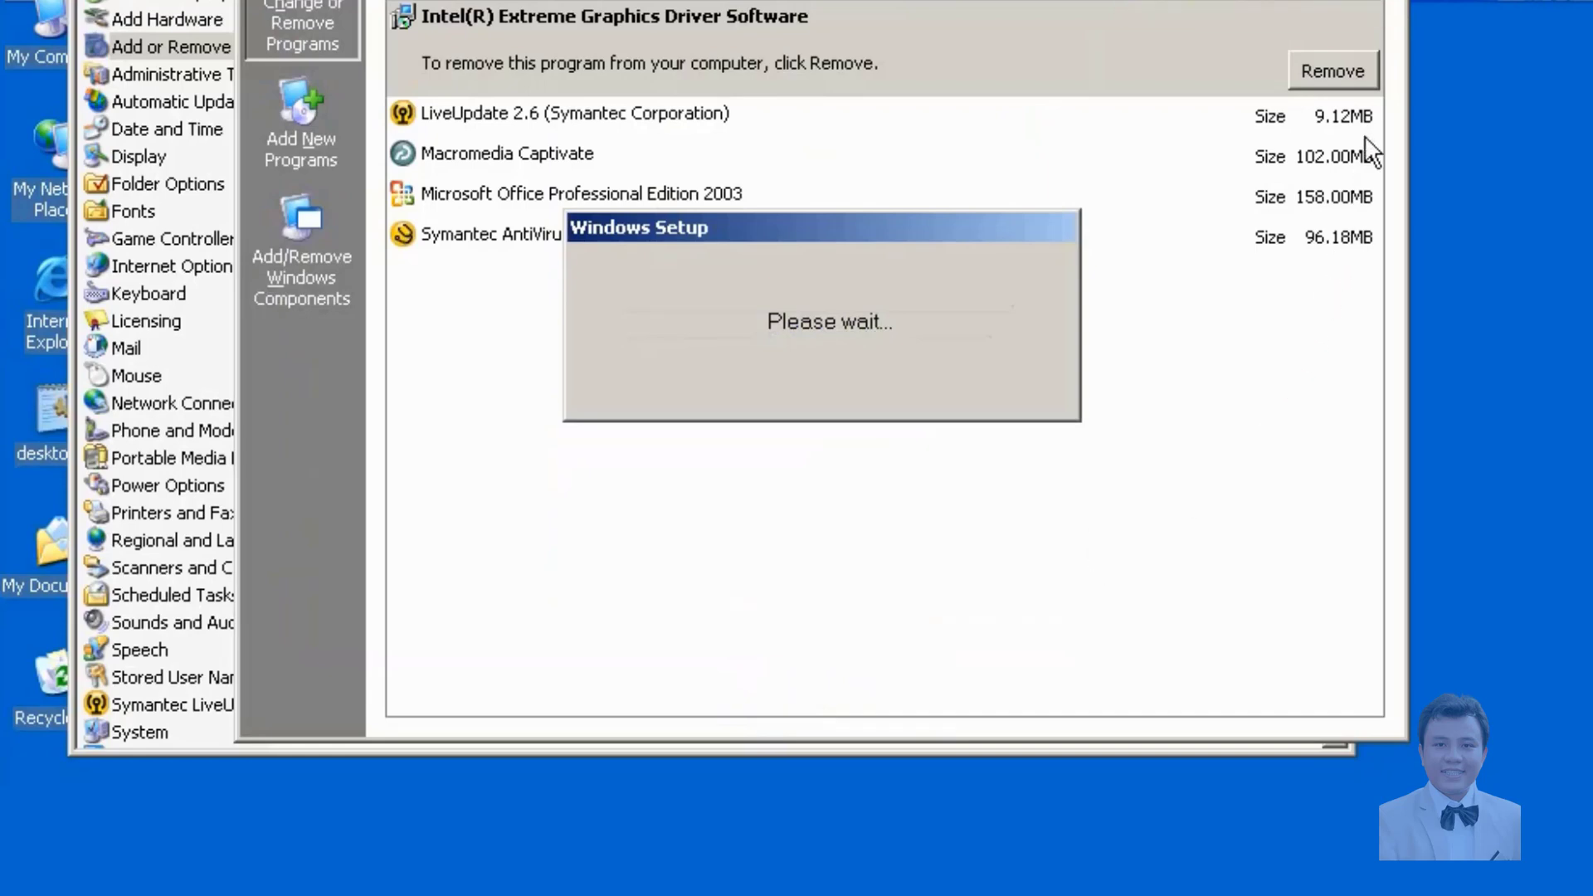
{"action": "left_click", "coordinate": [1391, 7]}
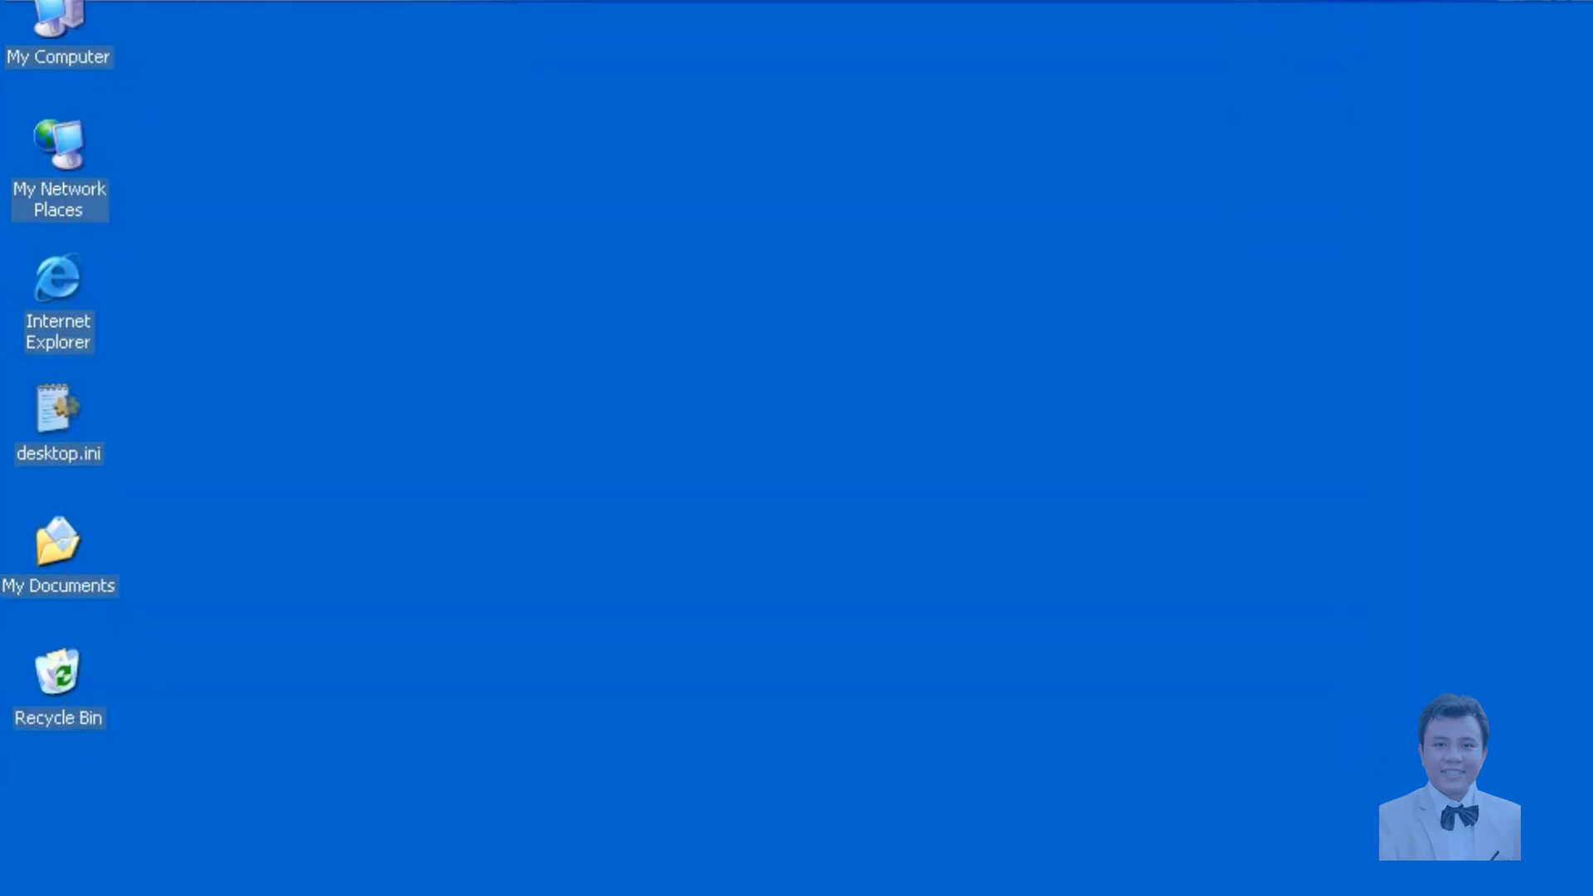
Step: Browse drive STORE (D:) to the exchange_2k3\setup folder to check the Exchange setup path, and close the window
{"action": "double_click", "coordinate": [59, 46]}
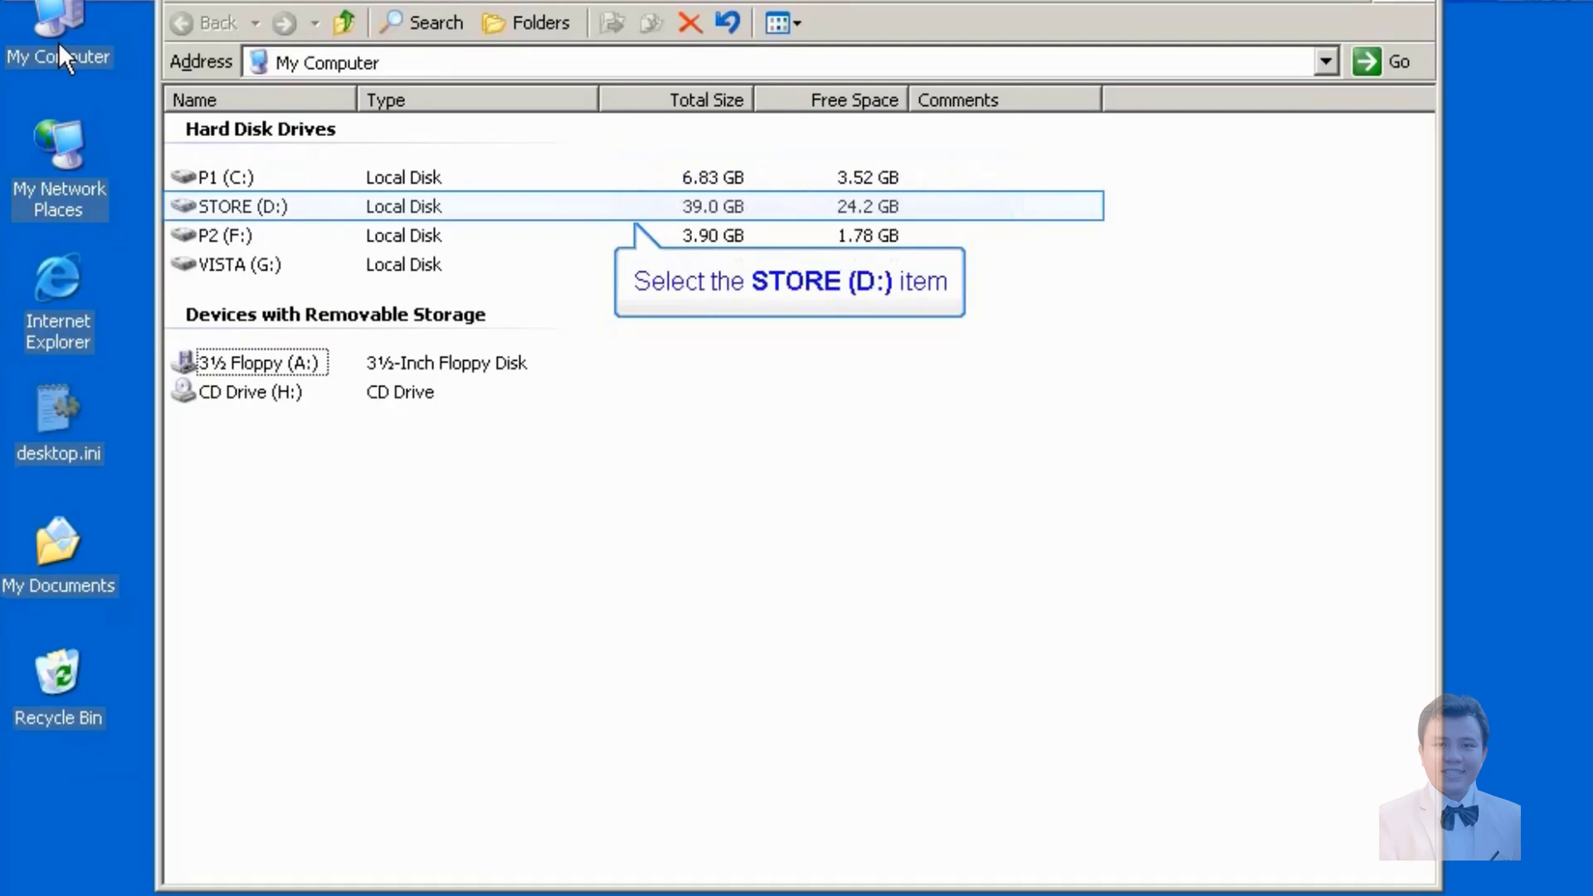
{"action": "right_click", "coordinate": [222, 204]}
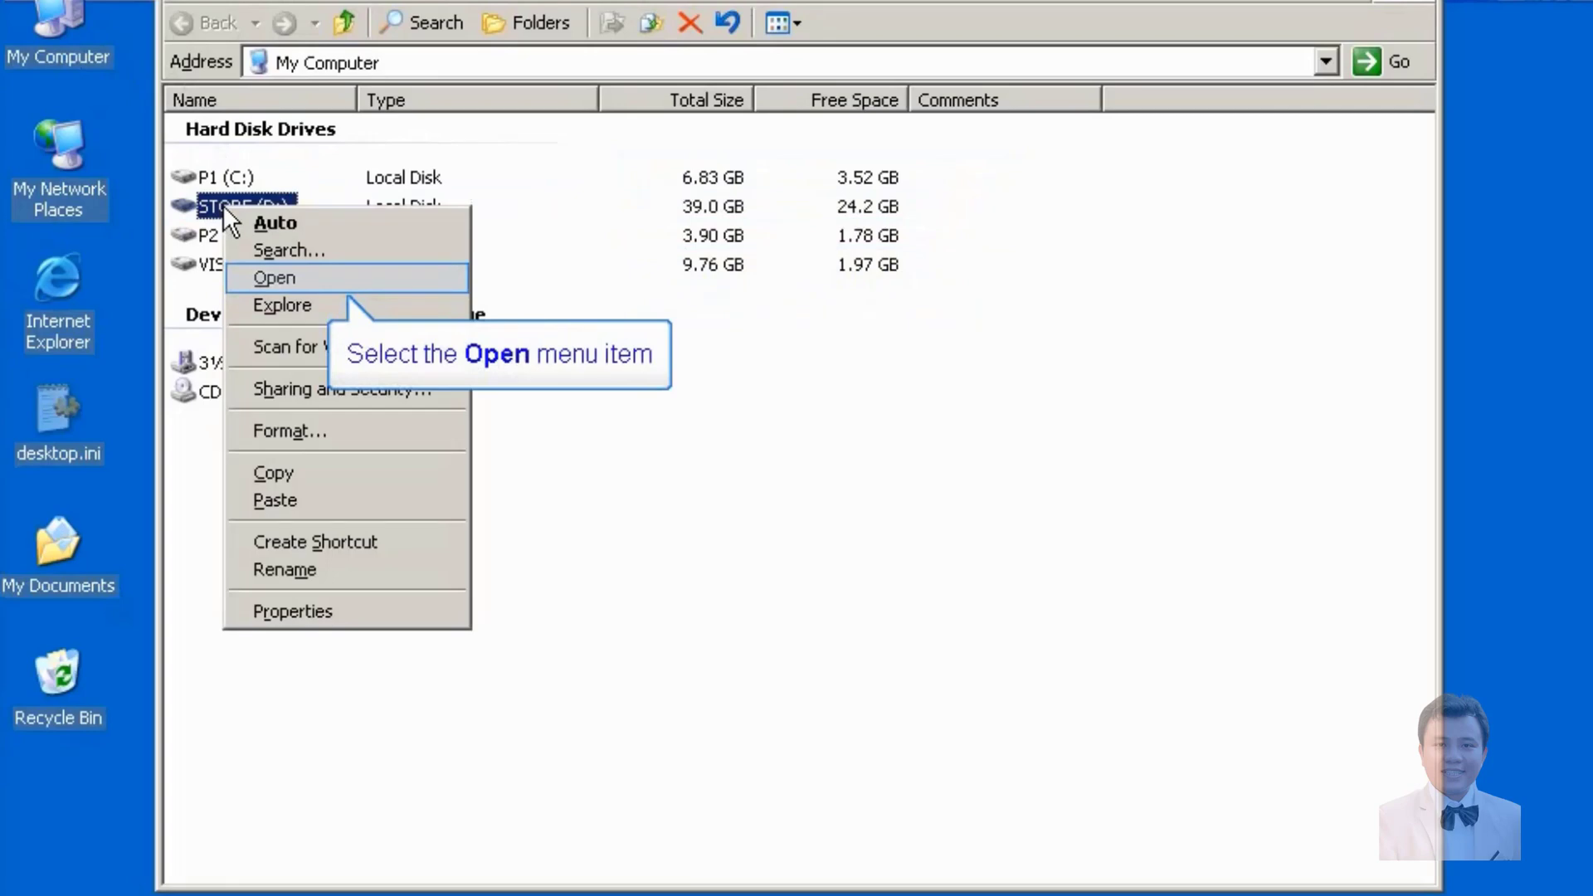
{"action": "left_click", "coordinate": [262, 276]}
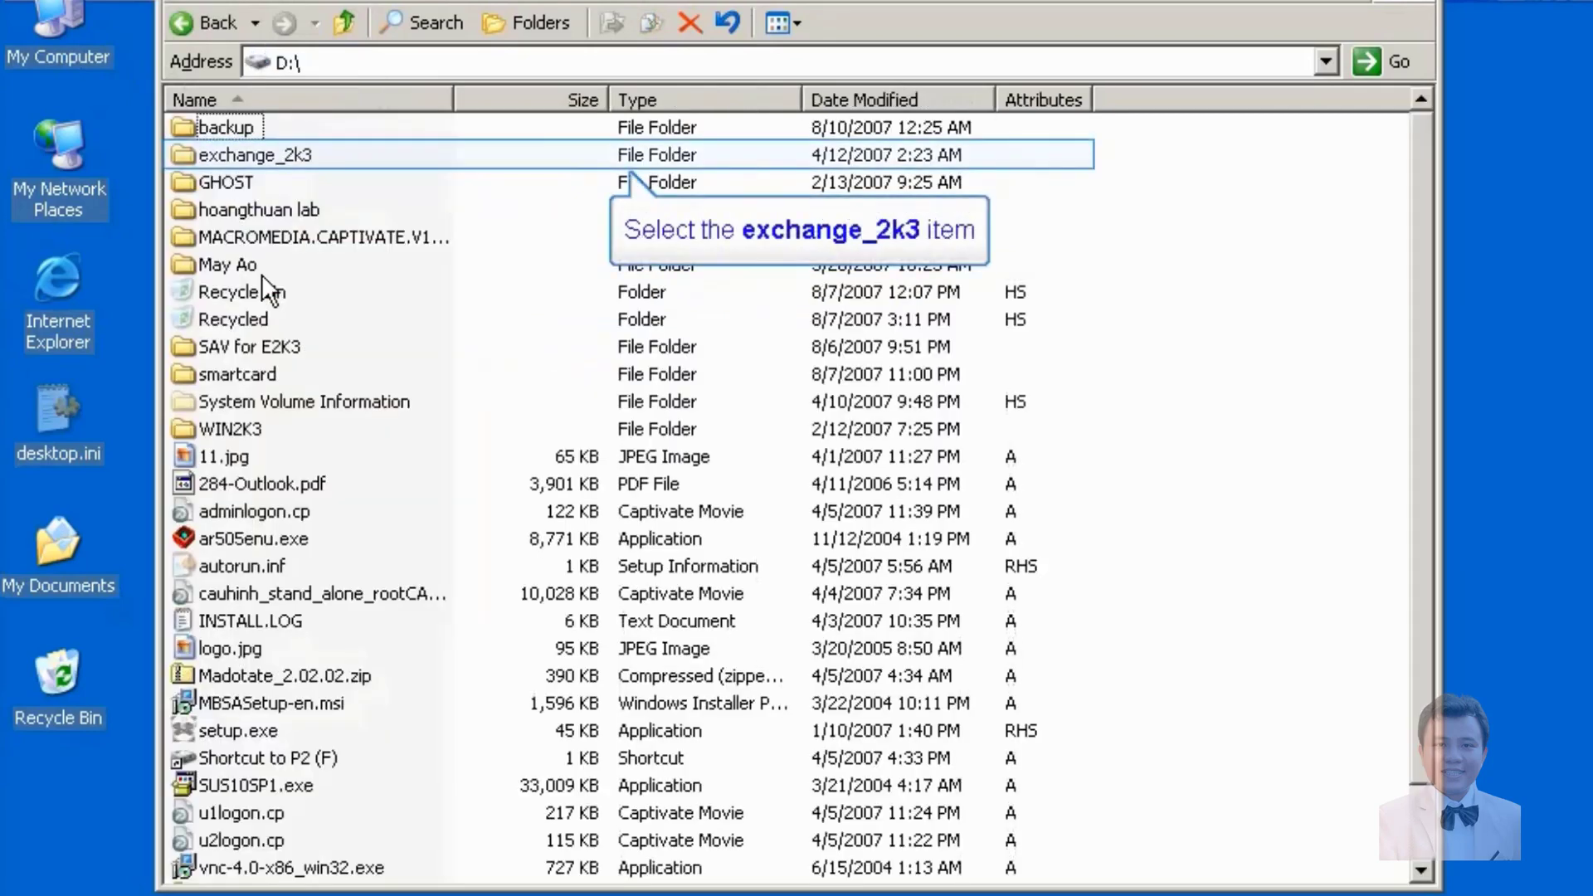
{"action": "left_click", "coordinate": [265, 152]}
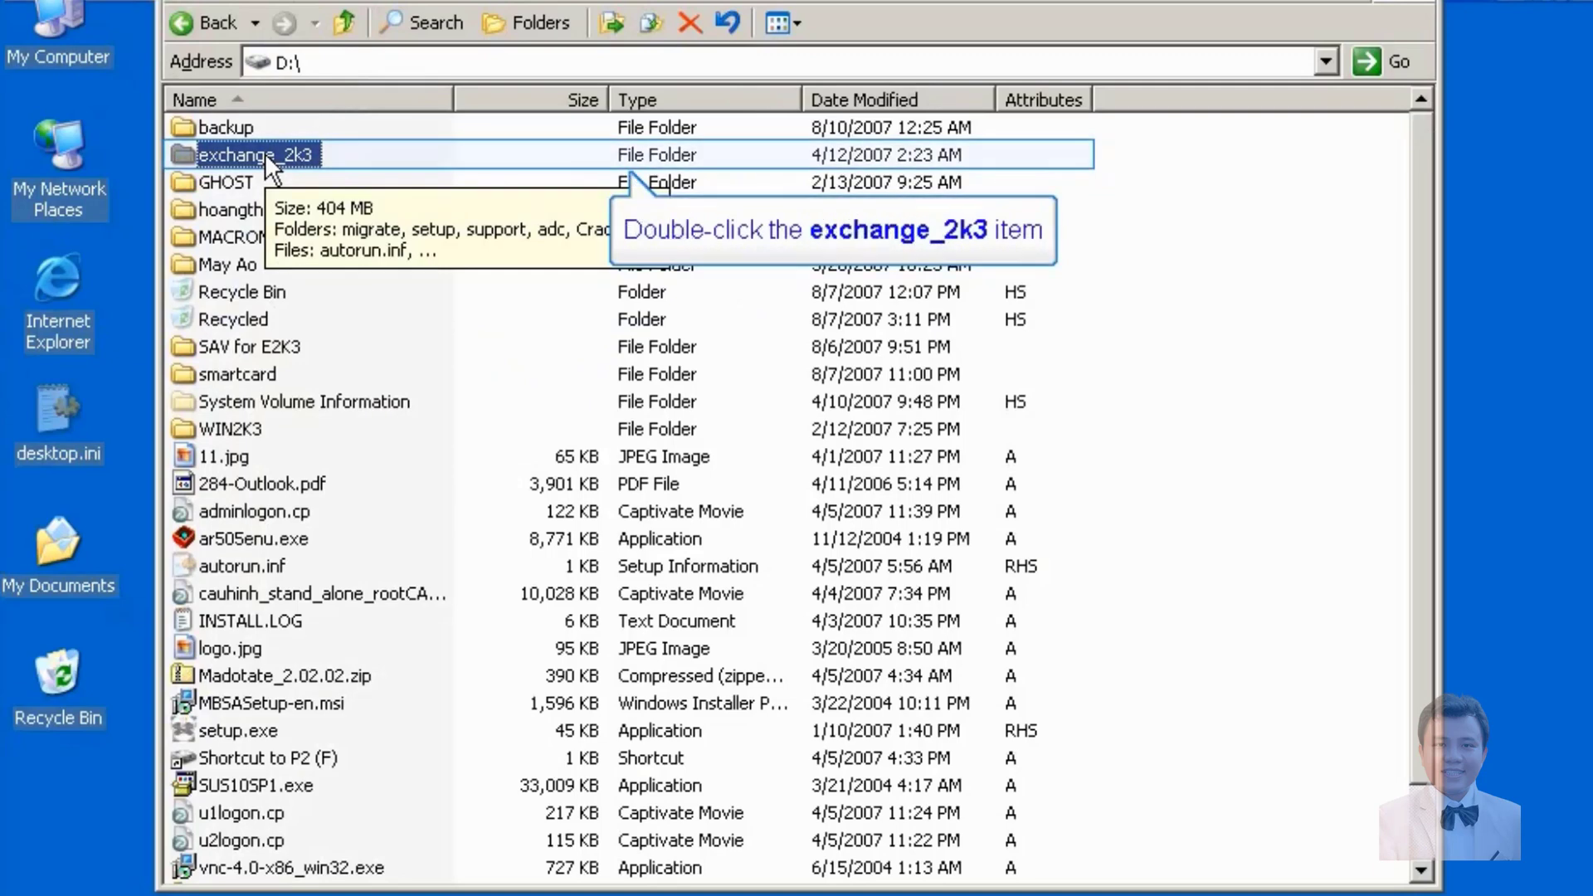
{"action": "double_click", "coordinate": [174, 154]}
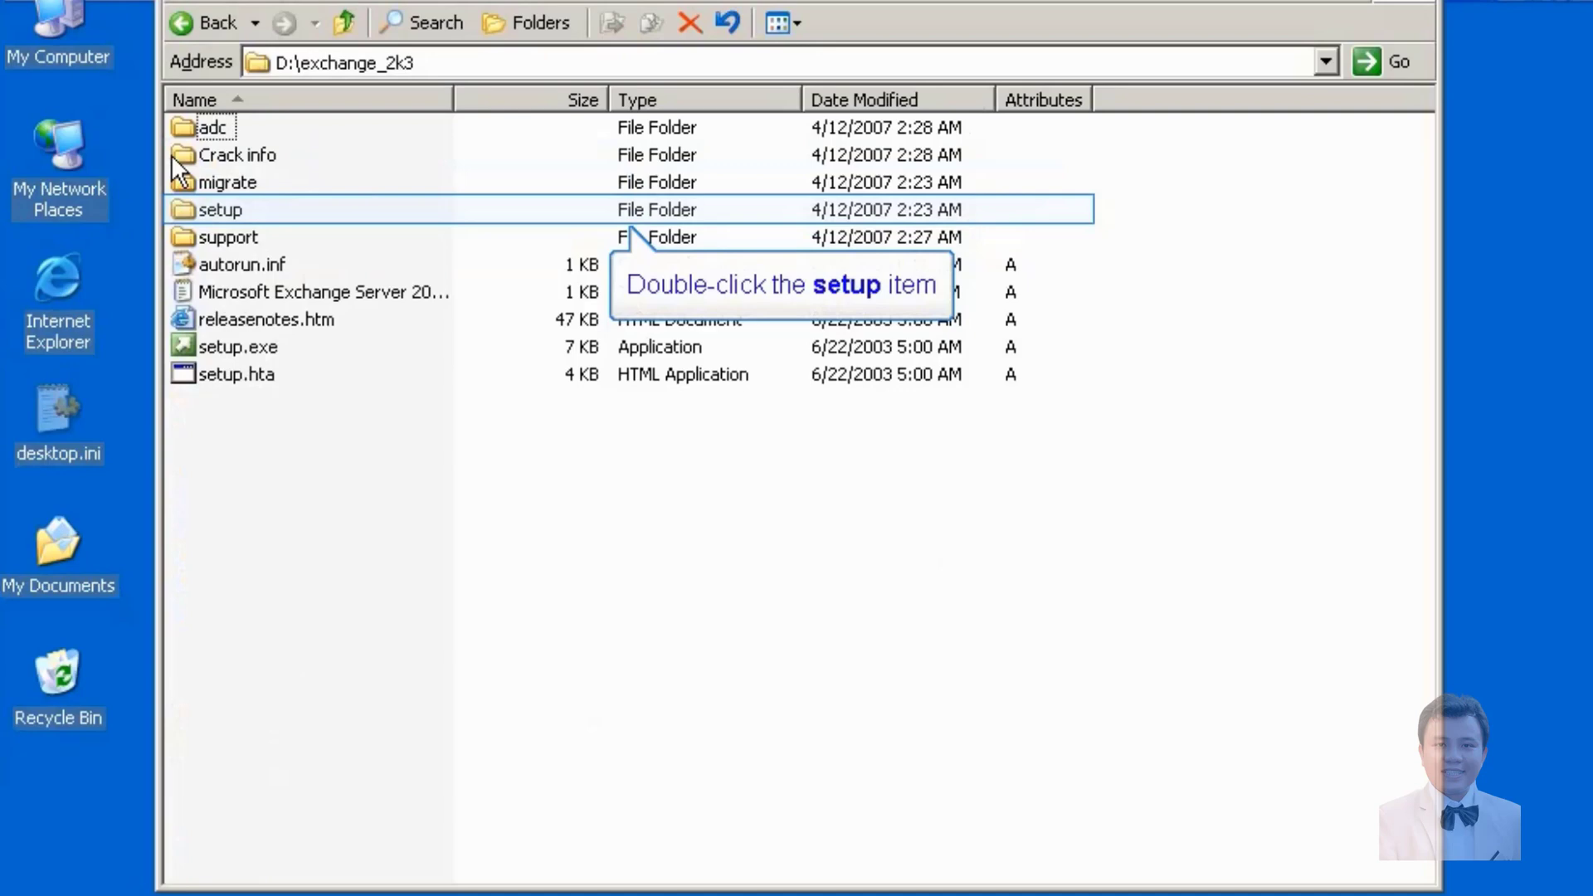
{"action": "double_click", "coordinate": [209, 210]}
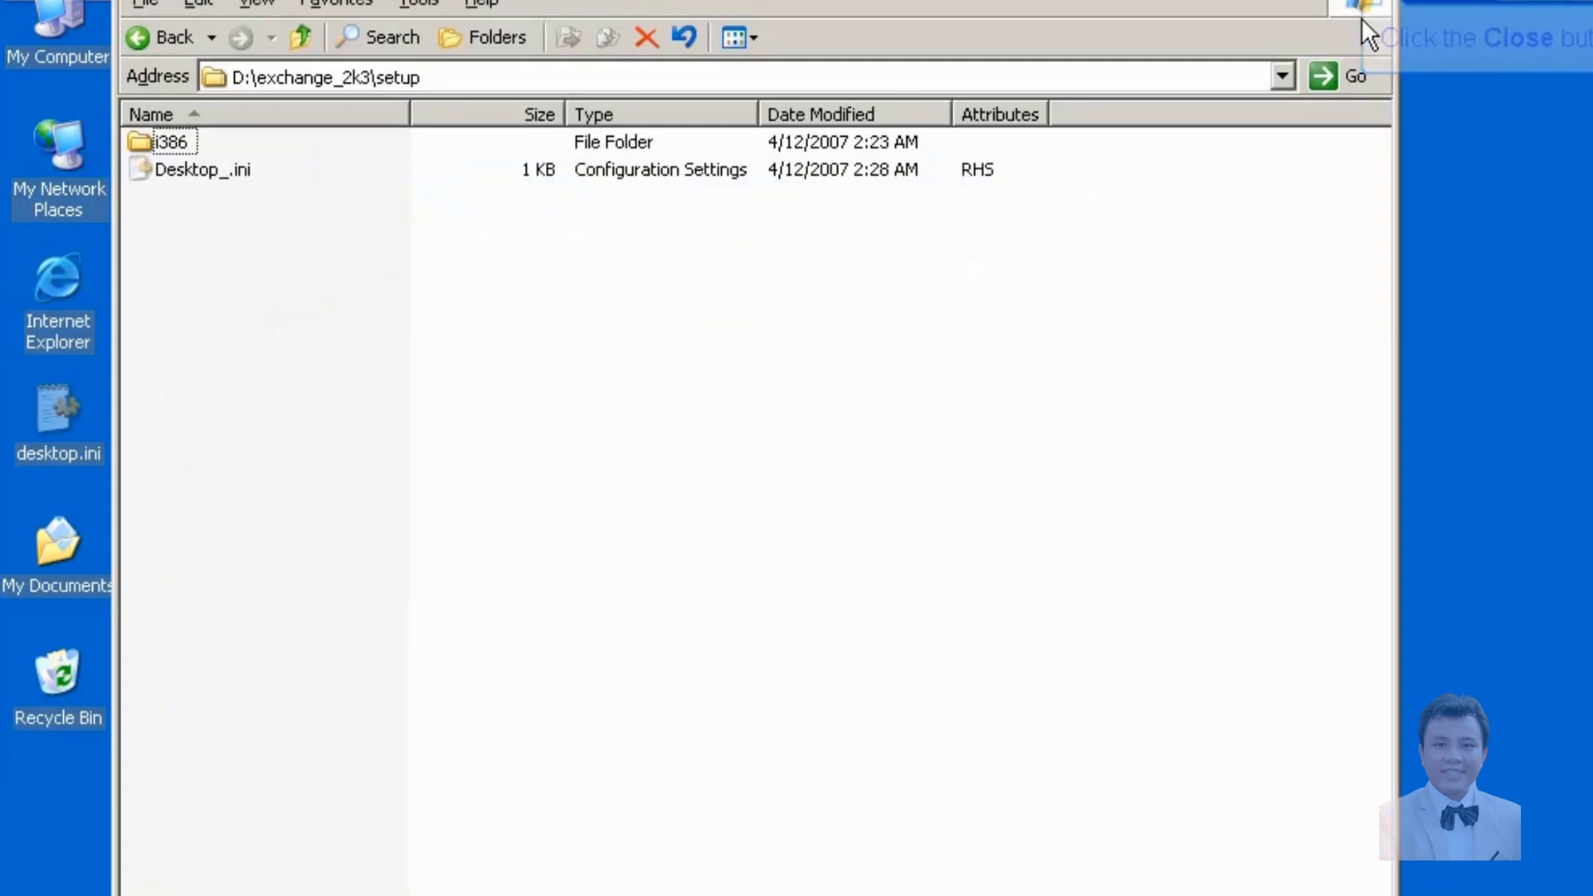
{"action": "key", "text": "alt+F4"}
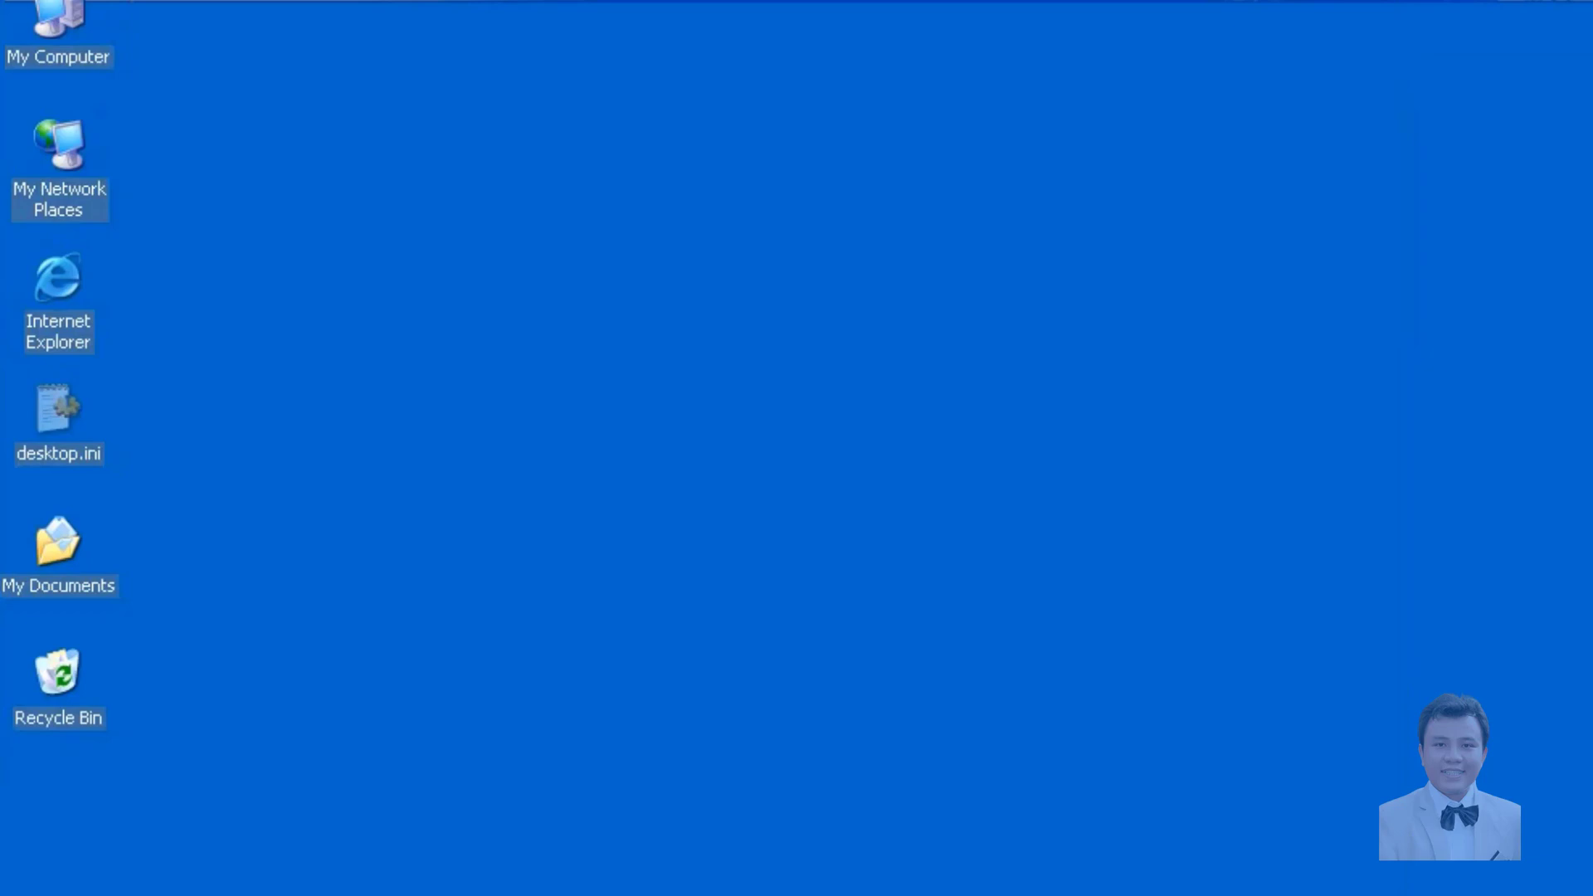
Step: Run the command d:\exchange_2k3\setup\i386\setup /forestprep from the Run dialog
{"action": "key", "text": "super"}
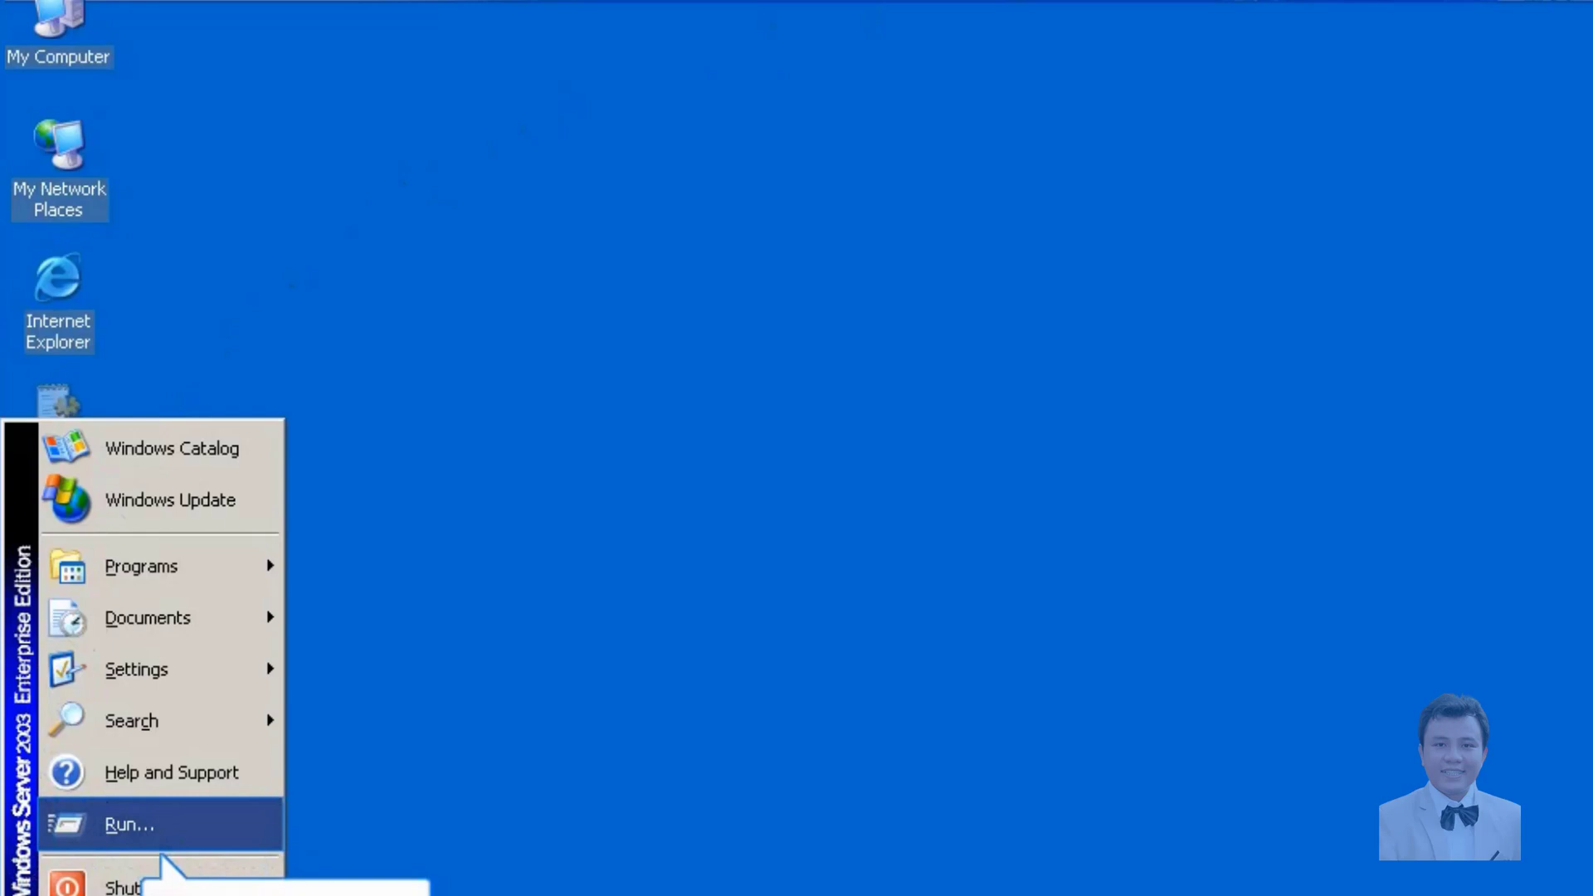
{"action": "left_click", "coordinate": [117, 825]}
{"action": "type", "text": "d"}
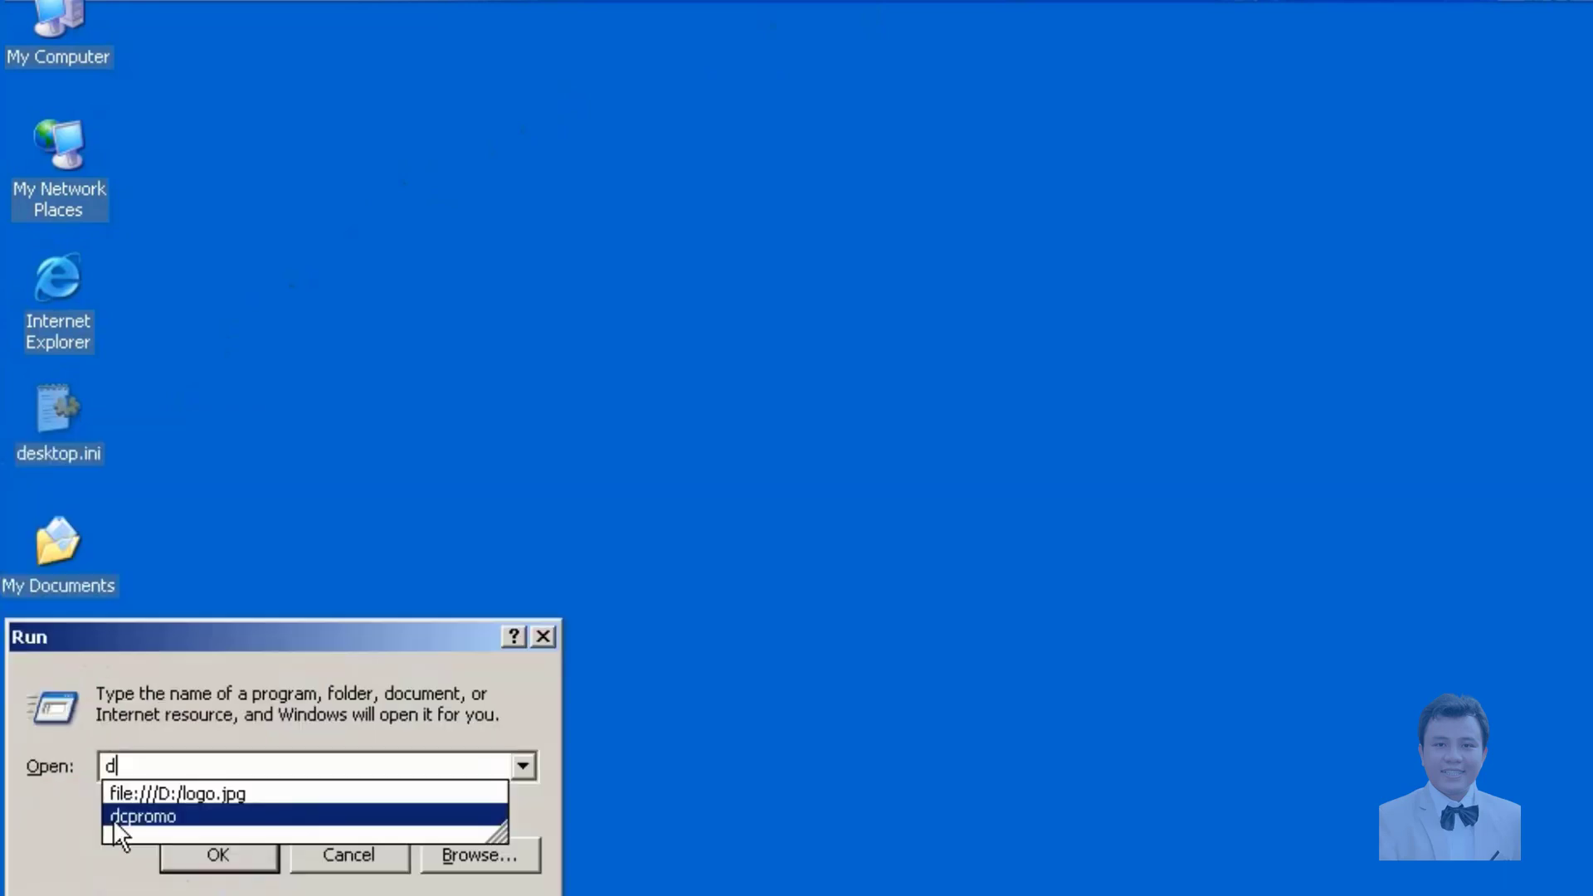
{"action": "type", "text": ":\\excha"}
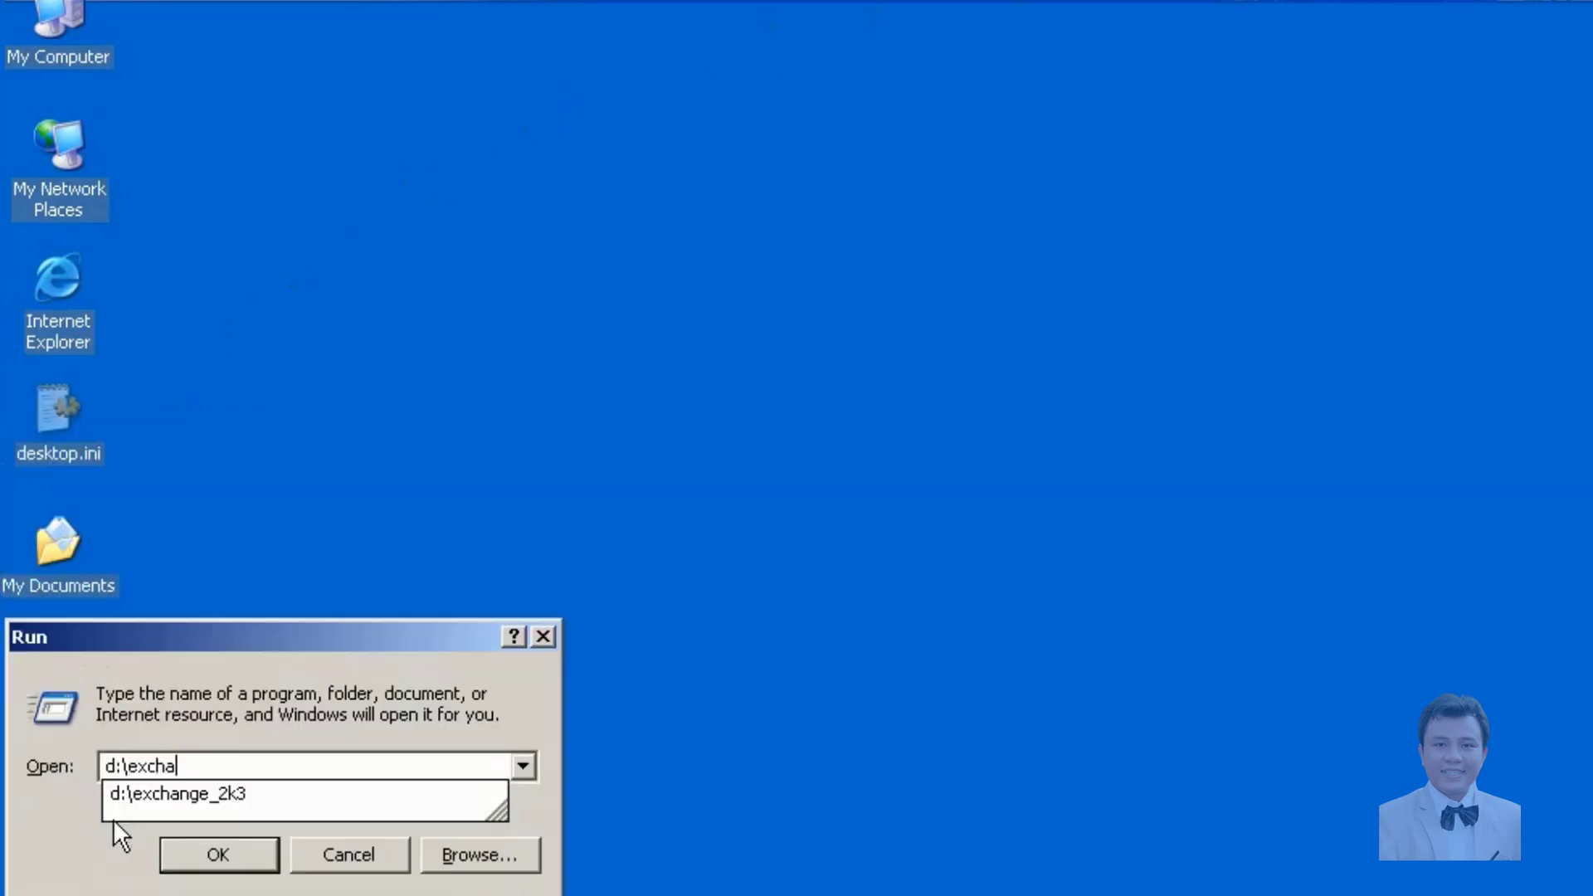
{"action": "type", "text": "nge_2k3"}
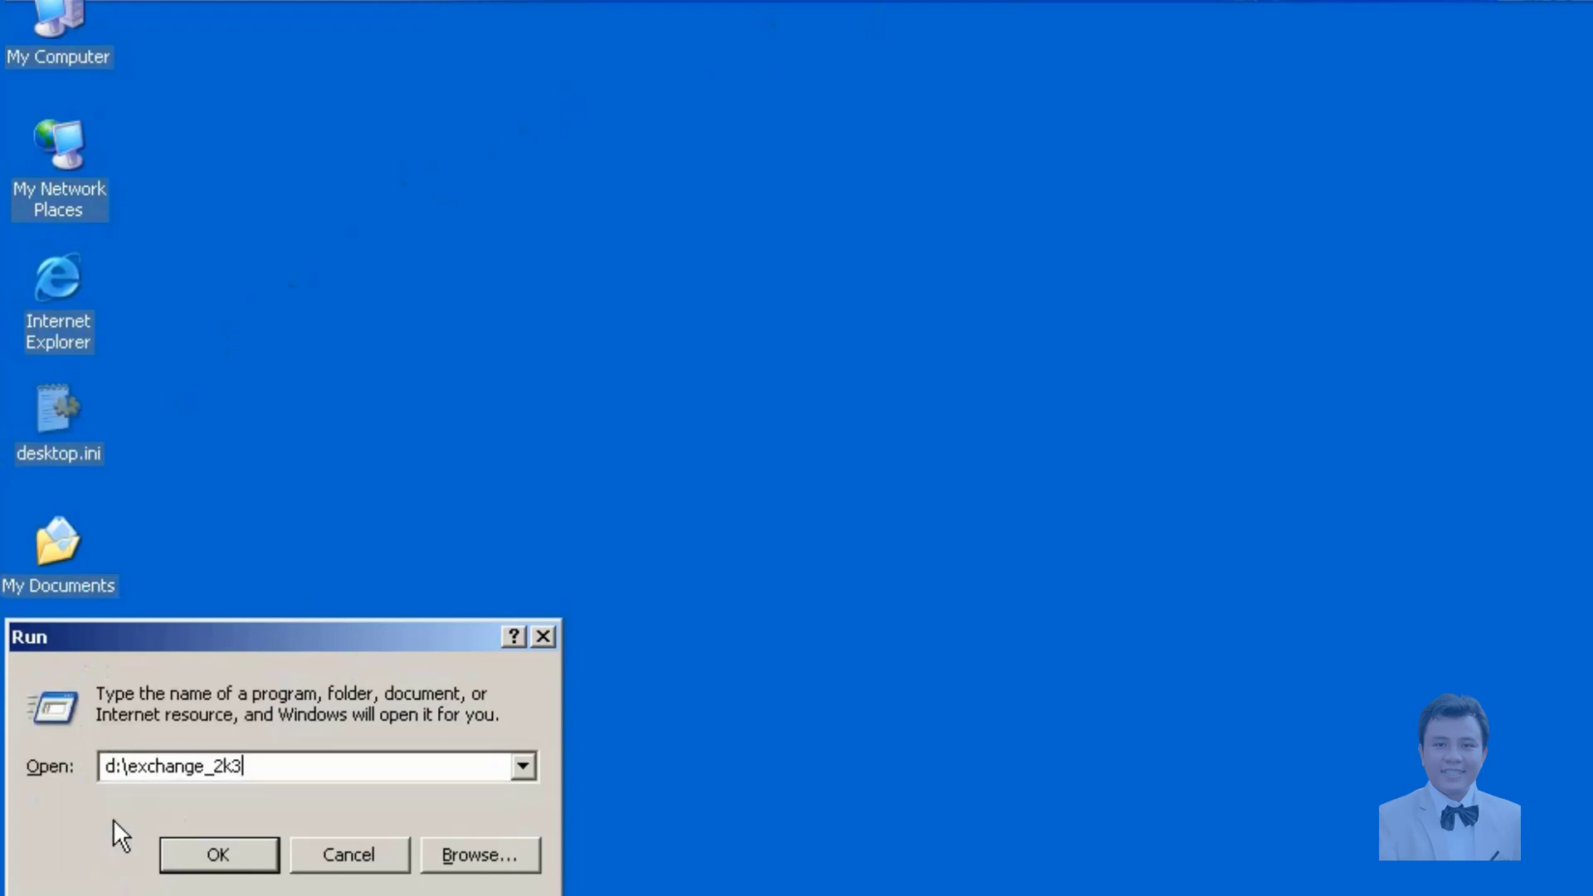
{"action": "type", "text": "\\setup"}
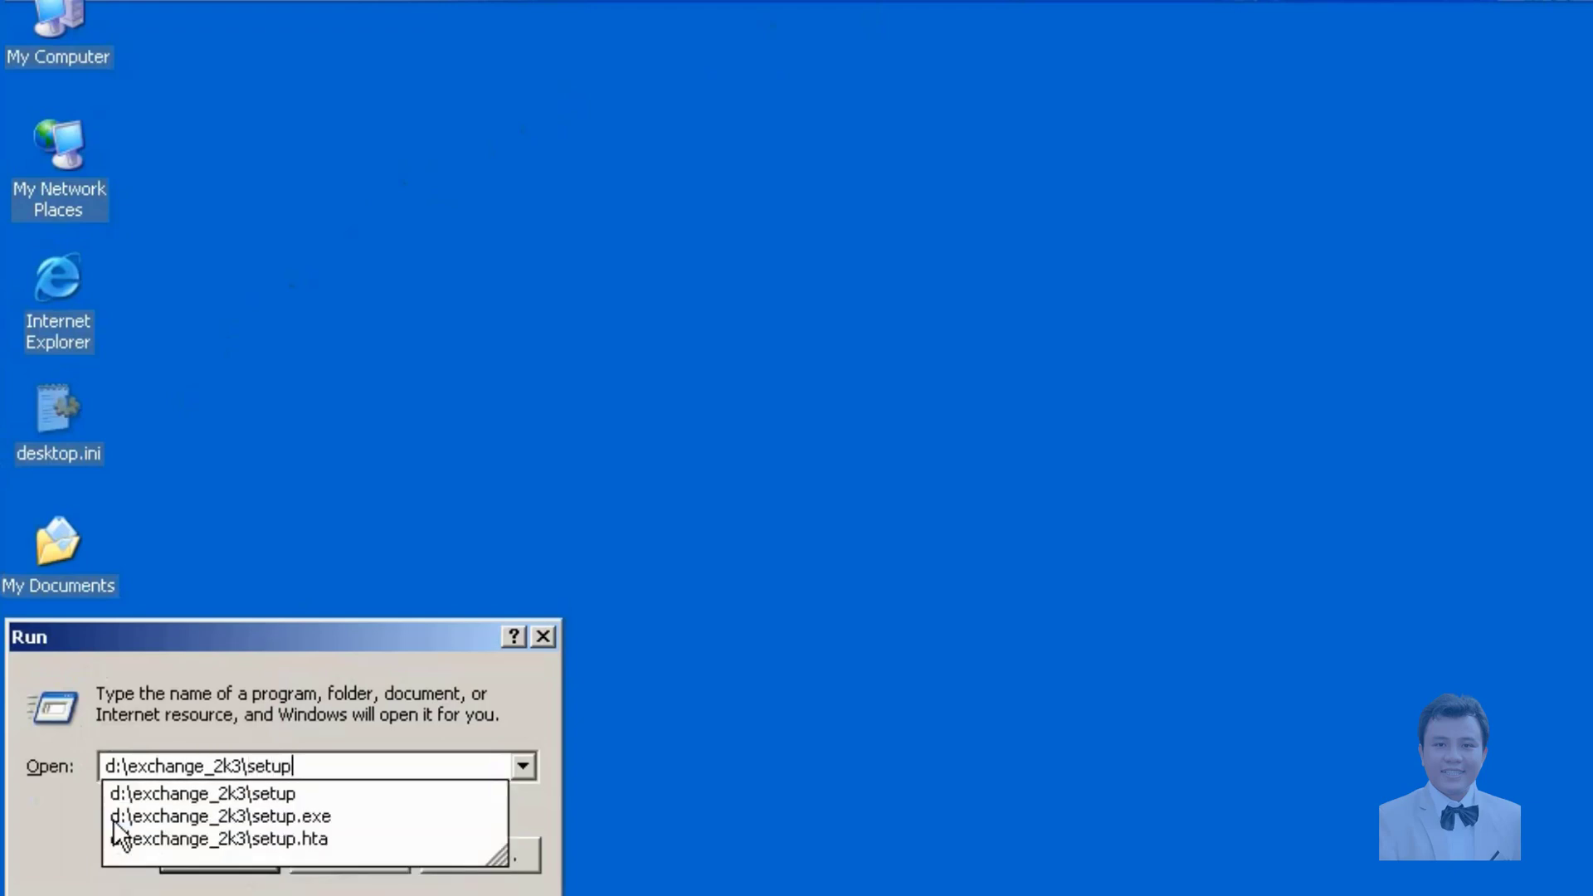
{"action": "type", "text": "\\i386\\s"}
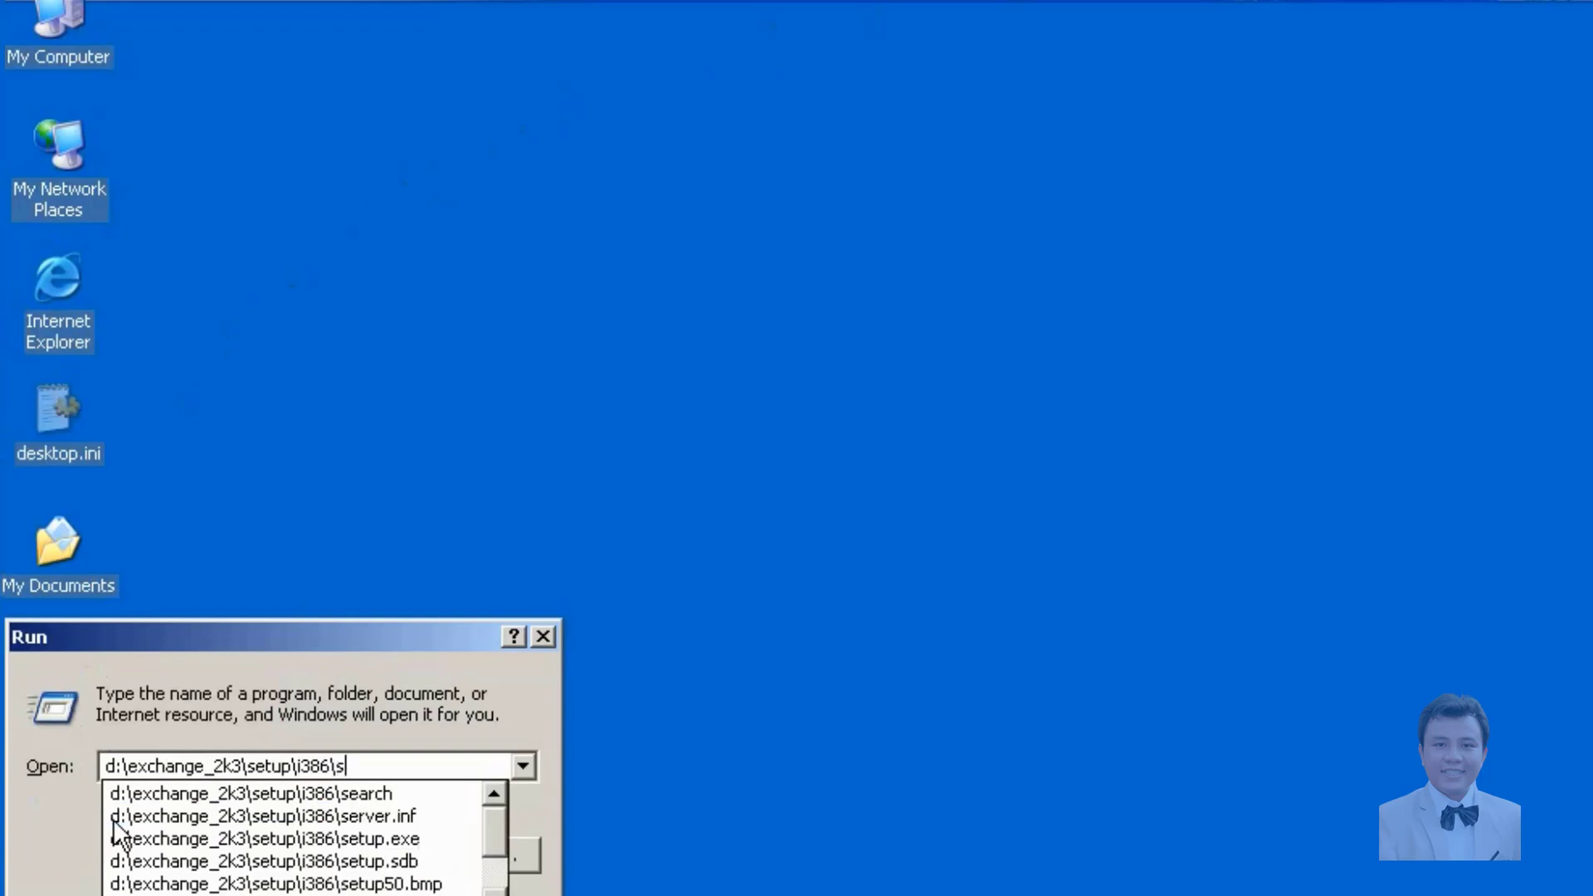
{"action": "type", "text": "etup /f"}
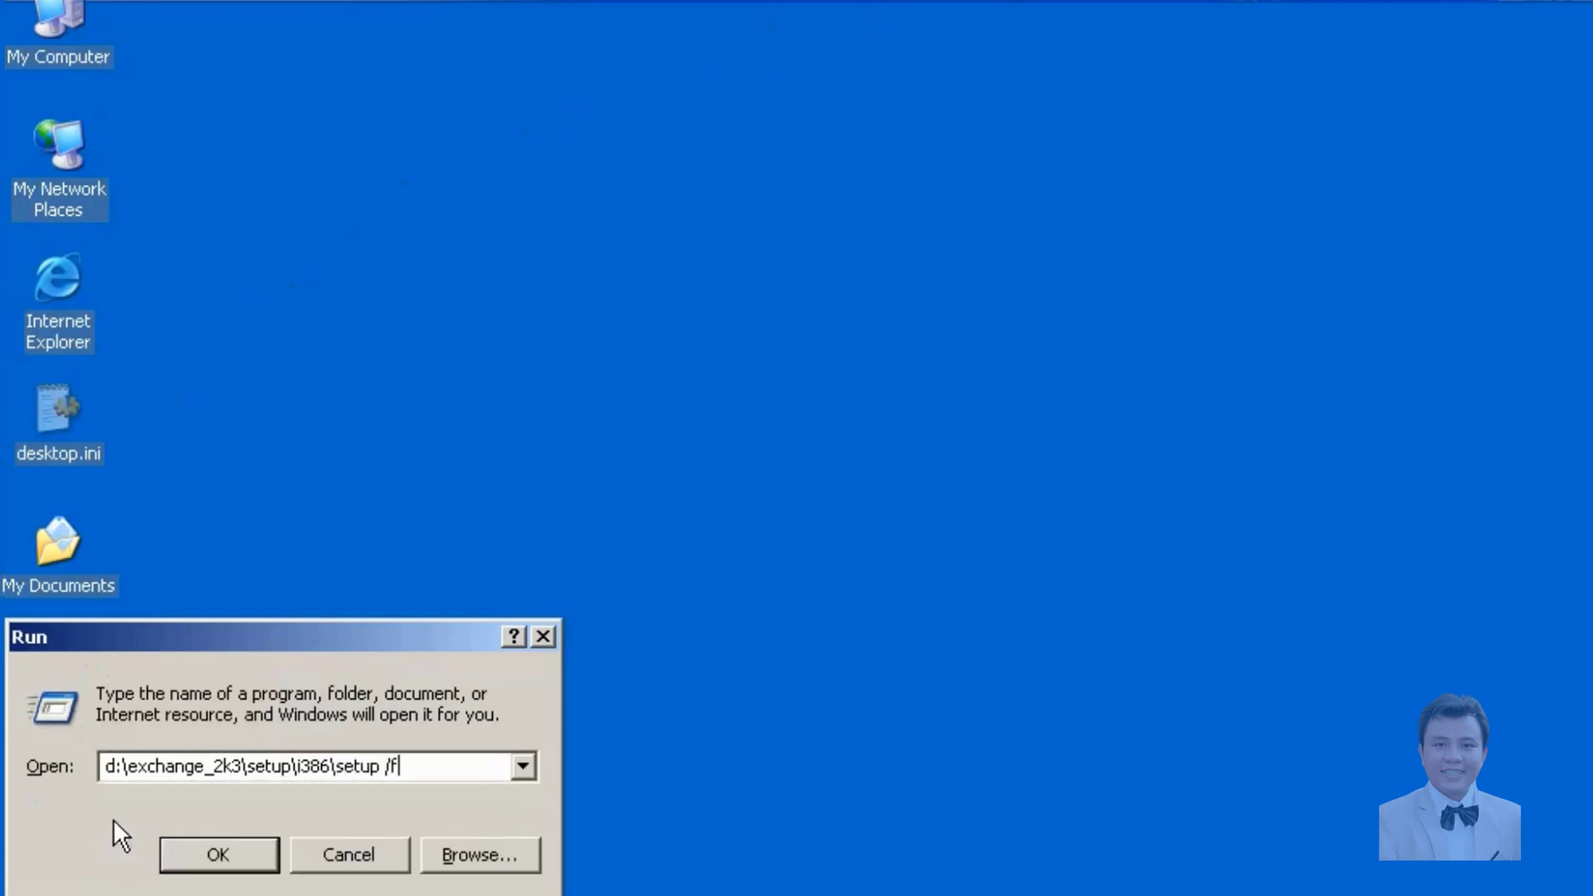
{"action": "type", "text": "orestprep"}
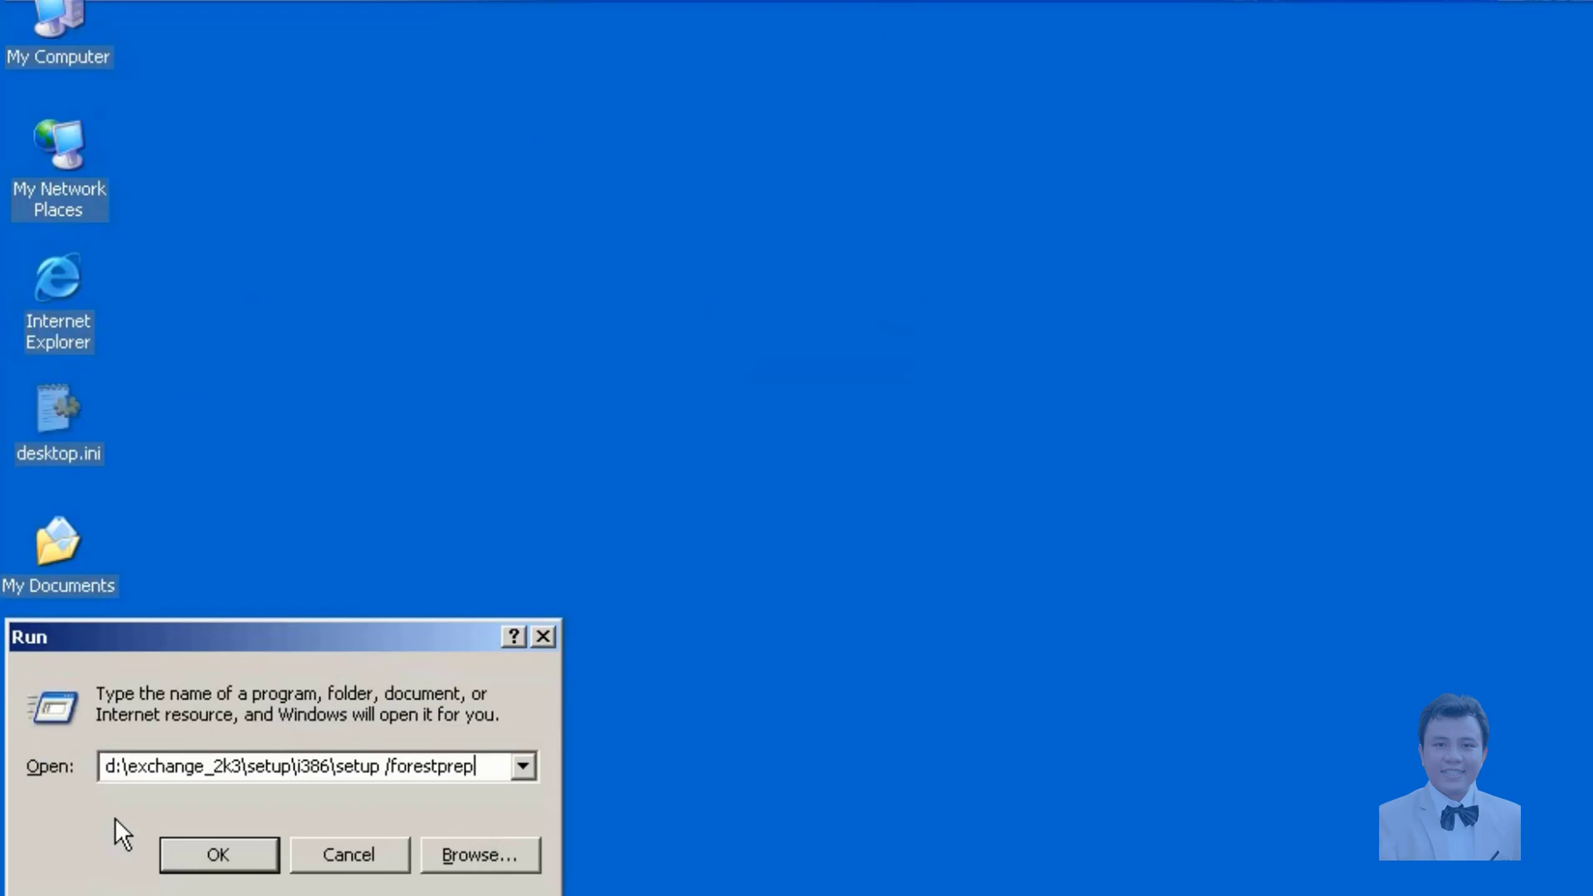
{"action": "key", "text": "Return"}
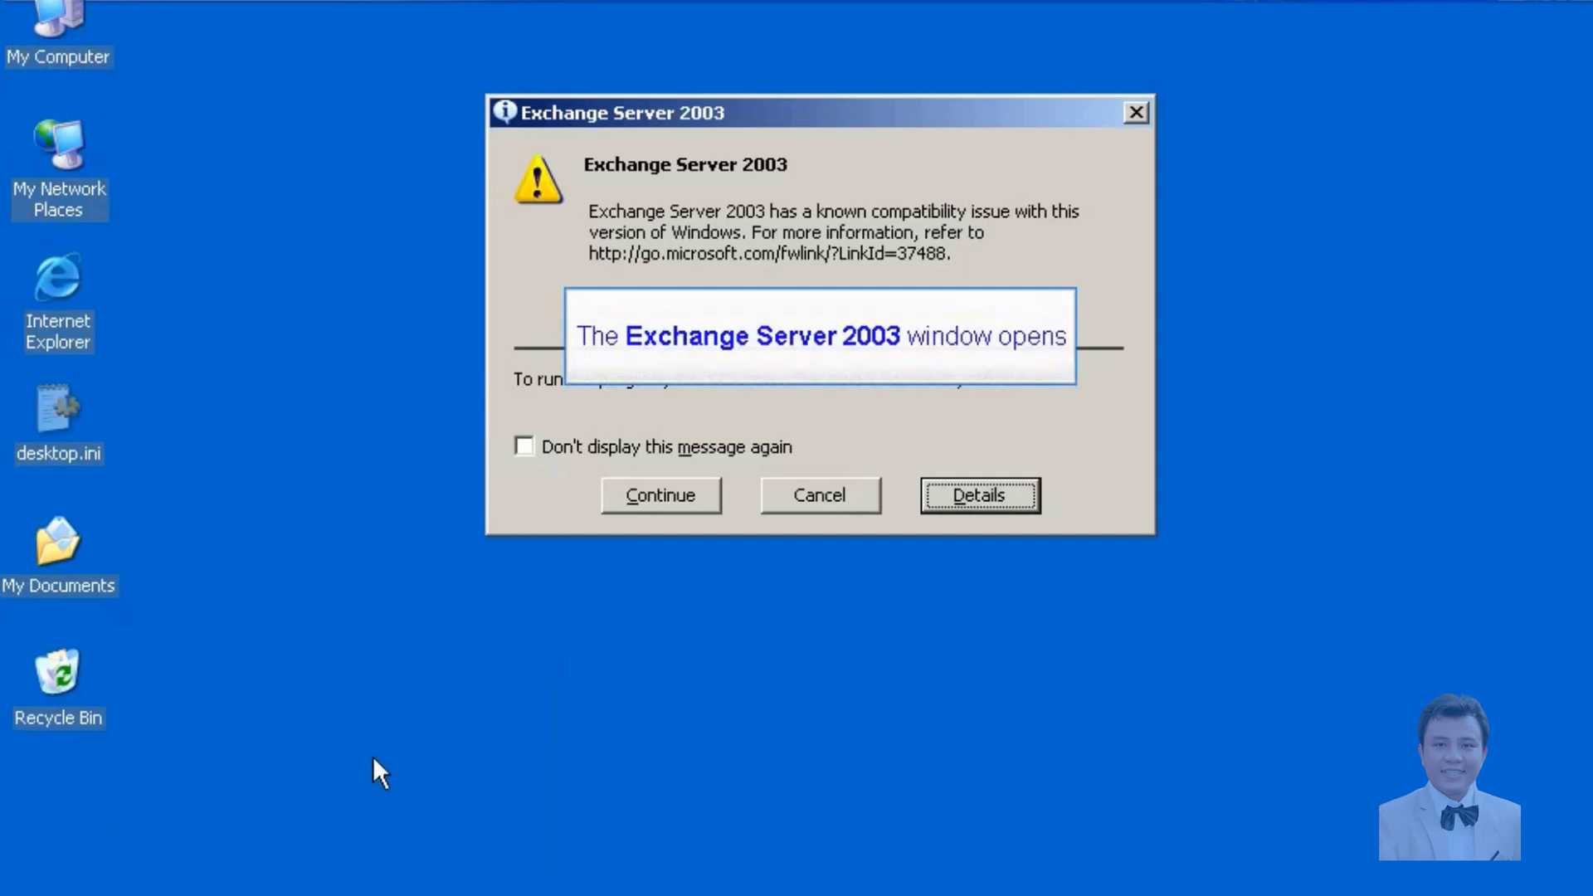
Step: Suppress further Exchange Server 2003 compatibility messages, continue setup, and proceed past the installation wizard's welcome page
{"action": "left_click", "coordinate": [523, 446]}
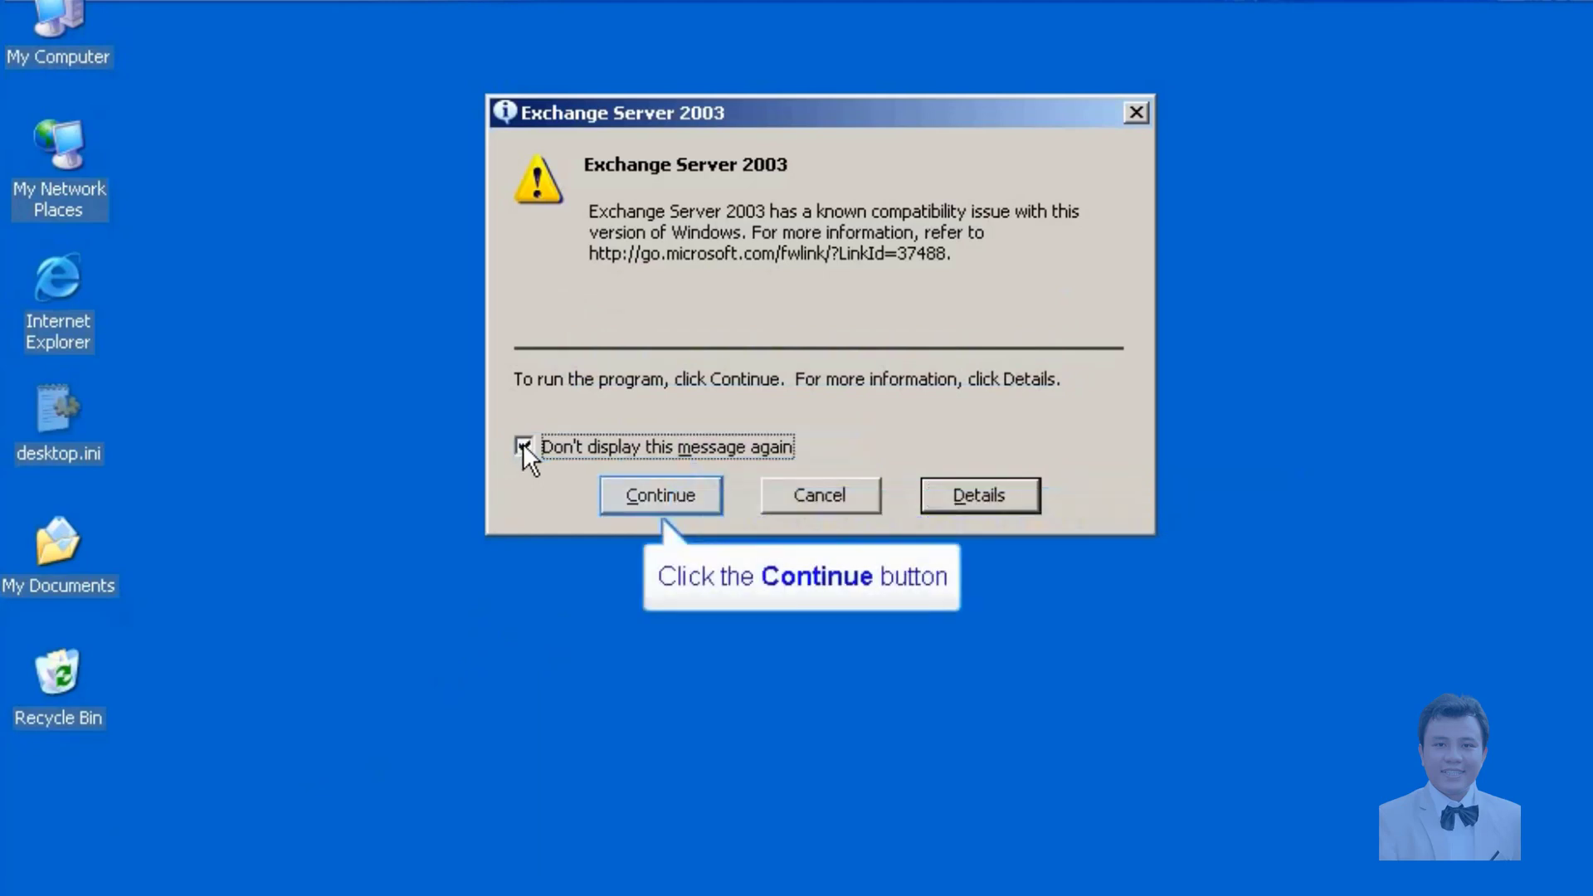
{"action": "left_click", "coordinate": [676, 510]}
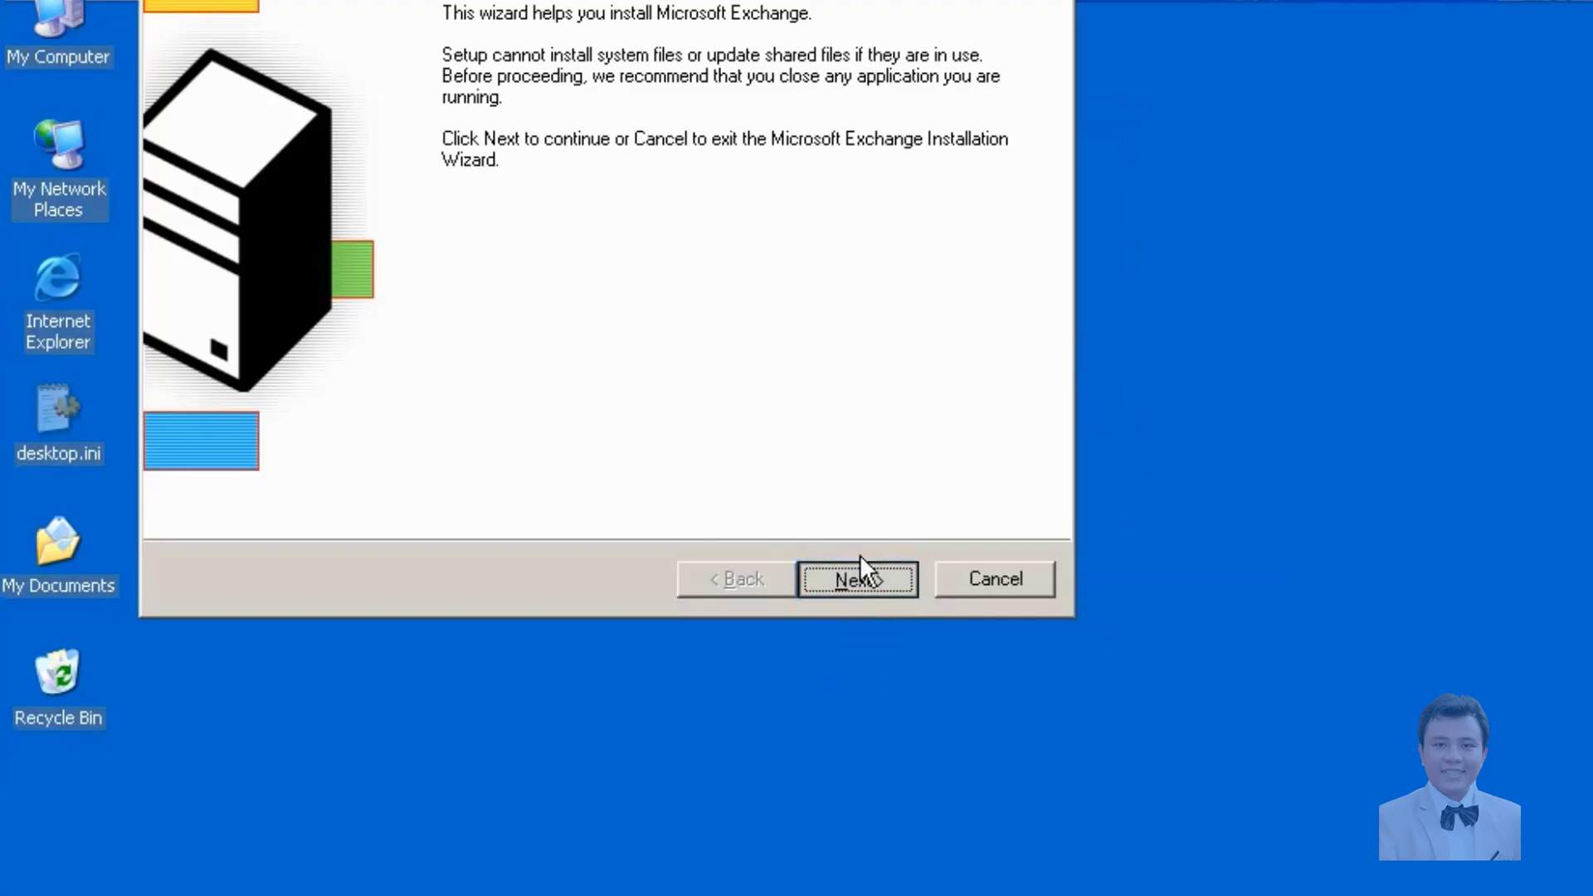
{"action": "left_click", "coordinate": [868, 581]}
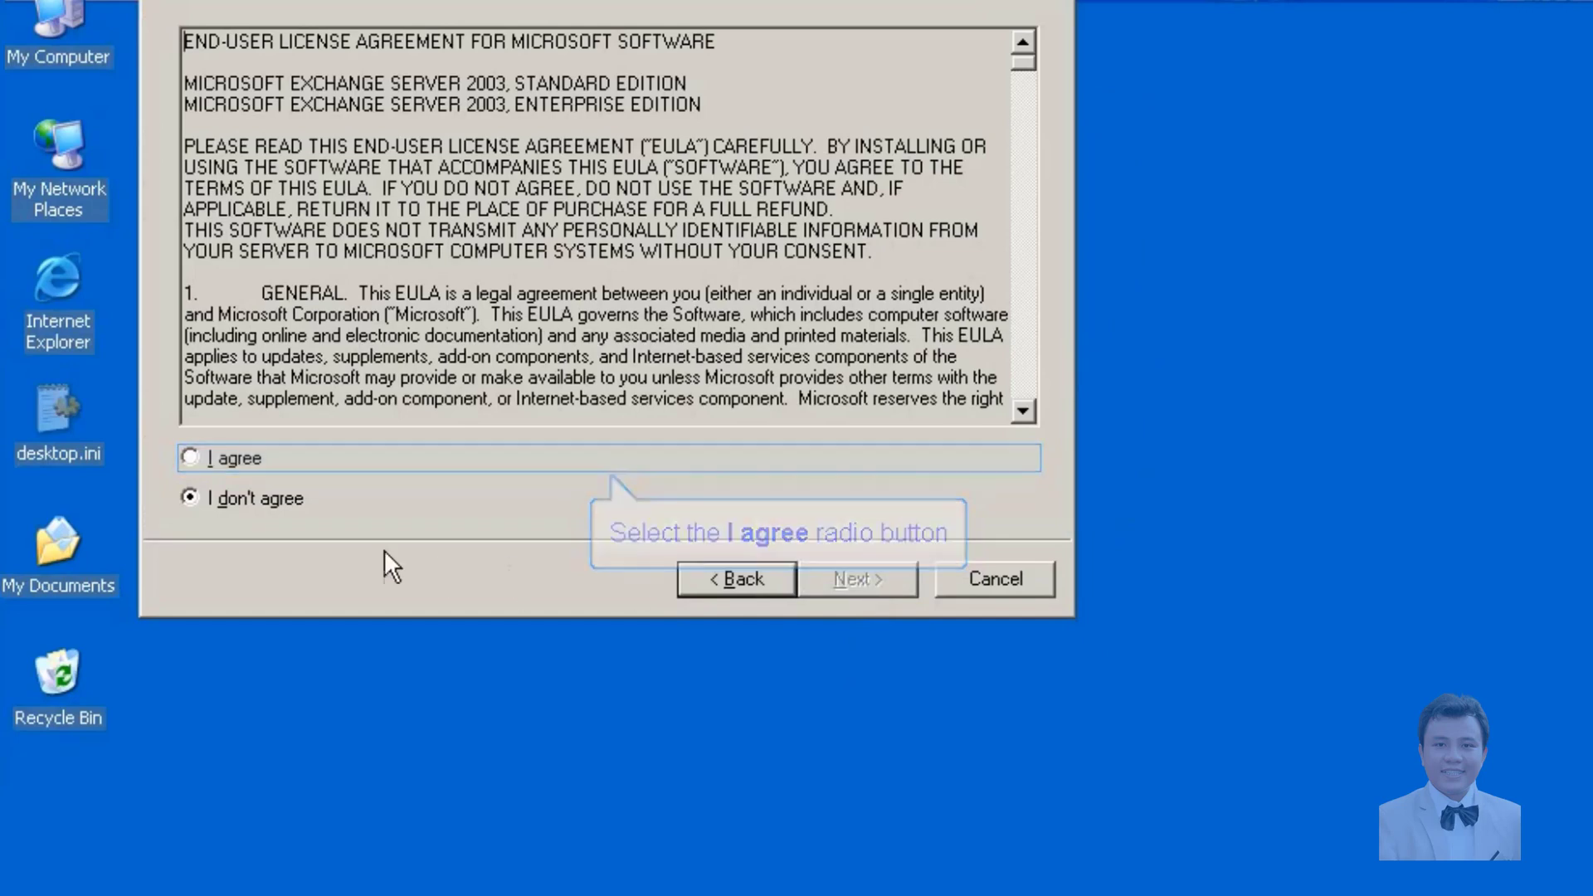
Step: Agree to the Exchange license agreement and accept the ForestPrep action with install path C:\Program Files\Exchsrvr
{"action": "left_click", "coordinate": [210, 455]}
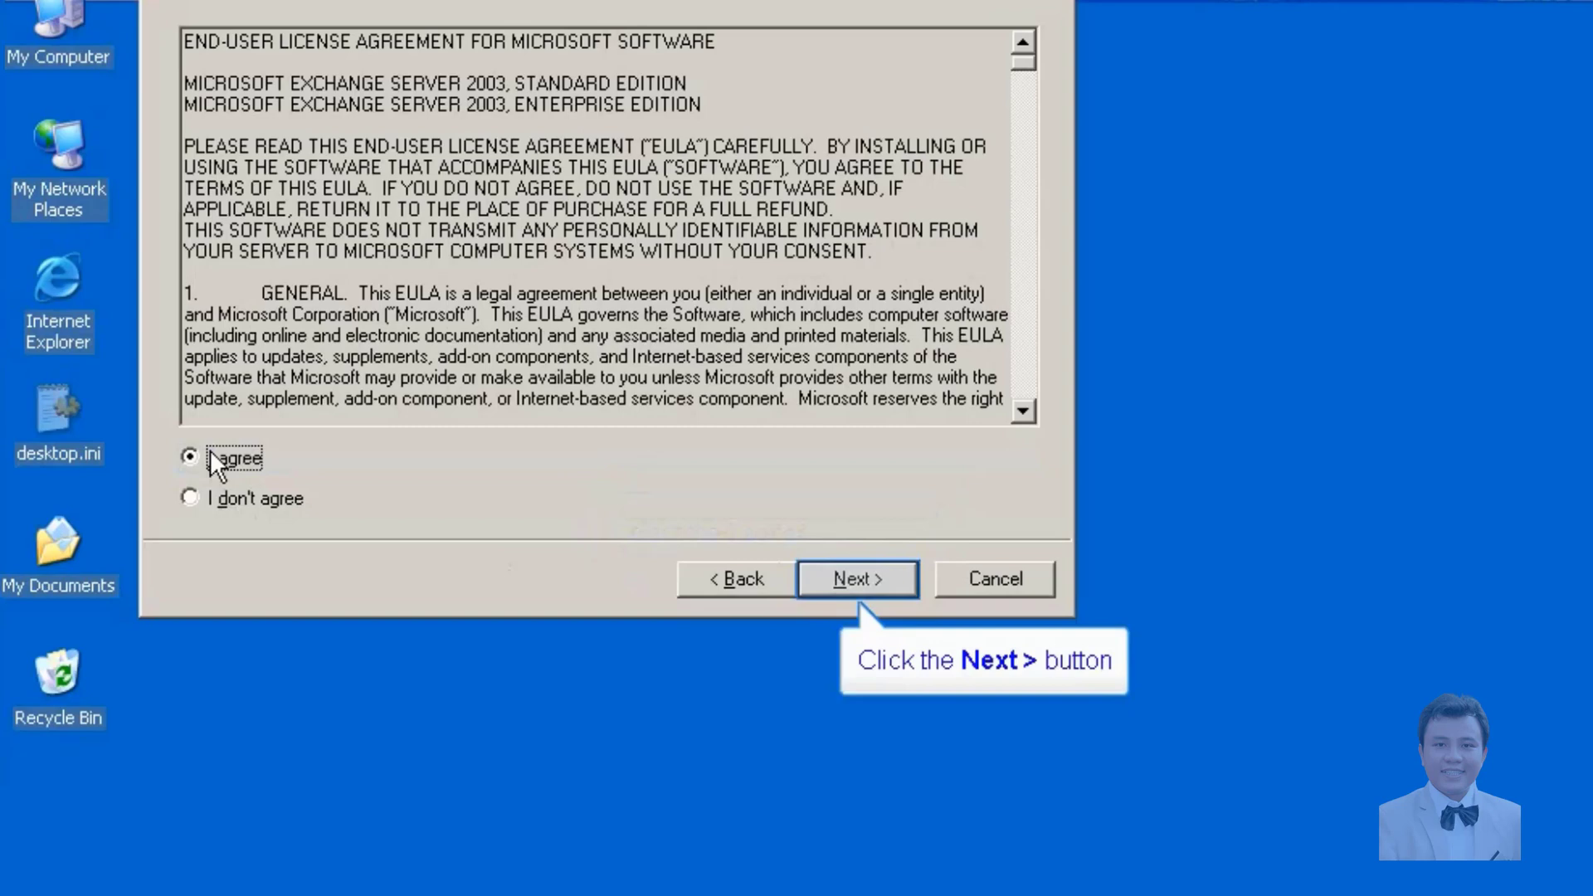
{"action": "left_click", "coordinate": [841, 568]}
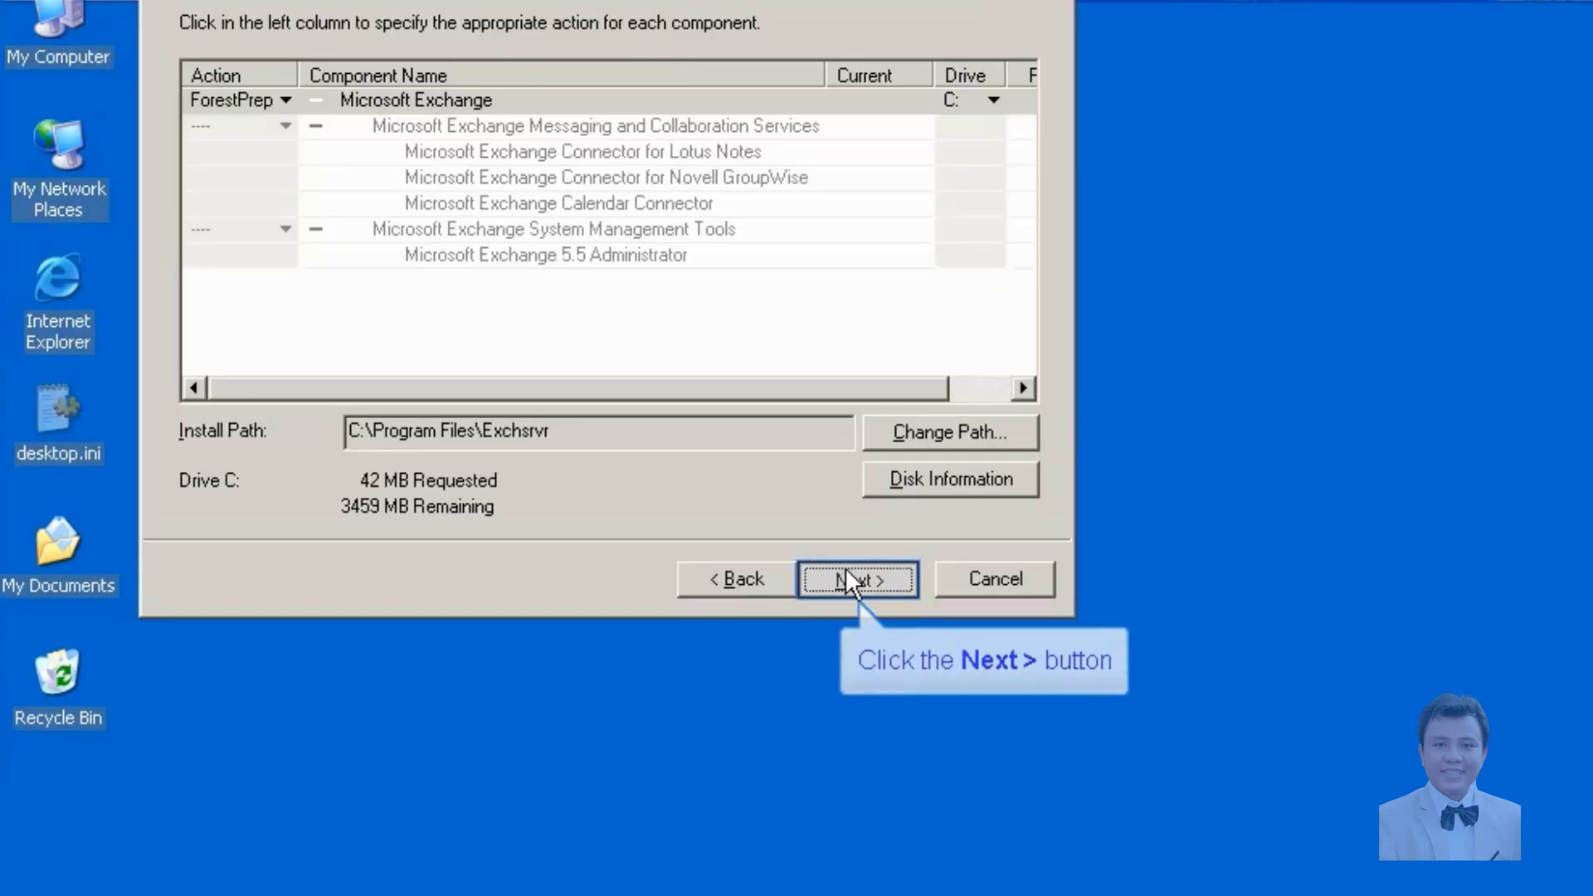
{"action": "left_click", "coordinate": [849, 571]}
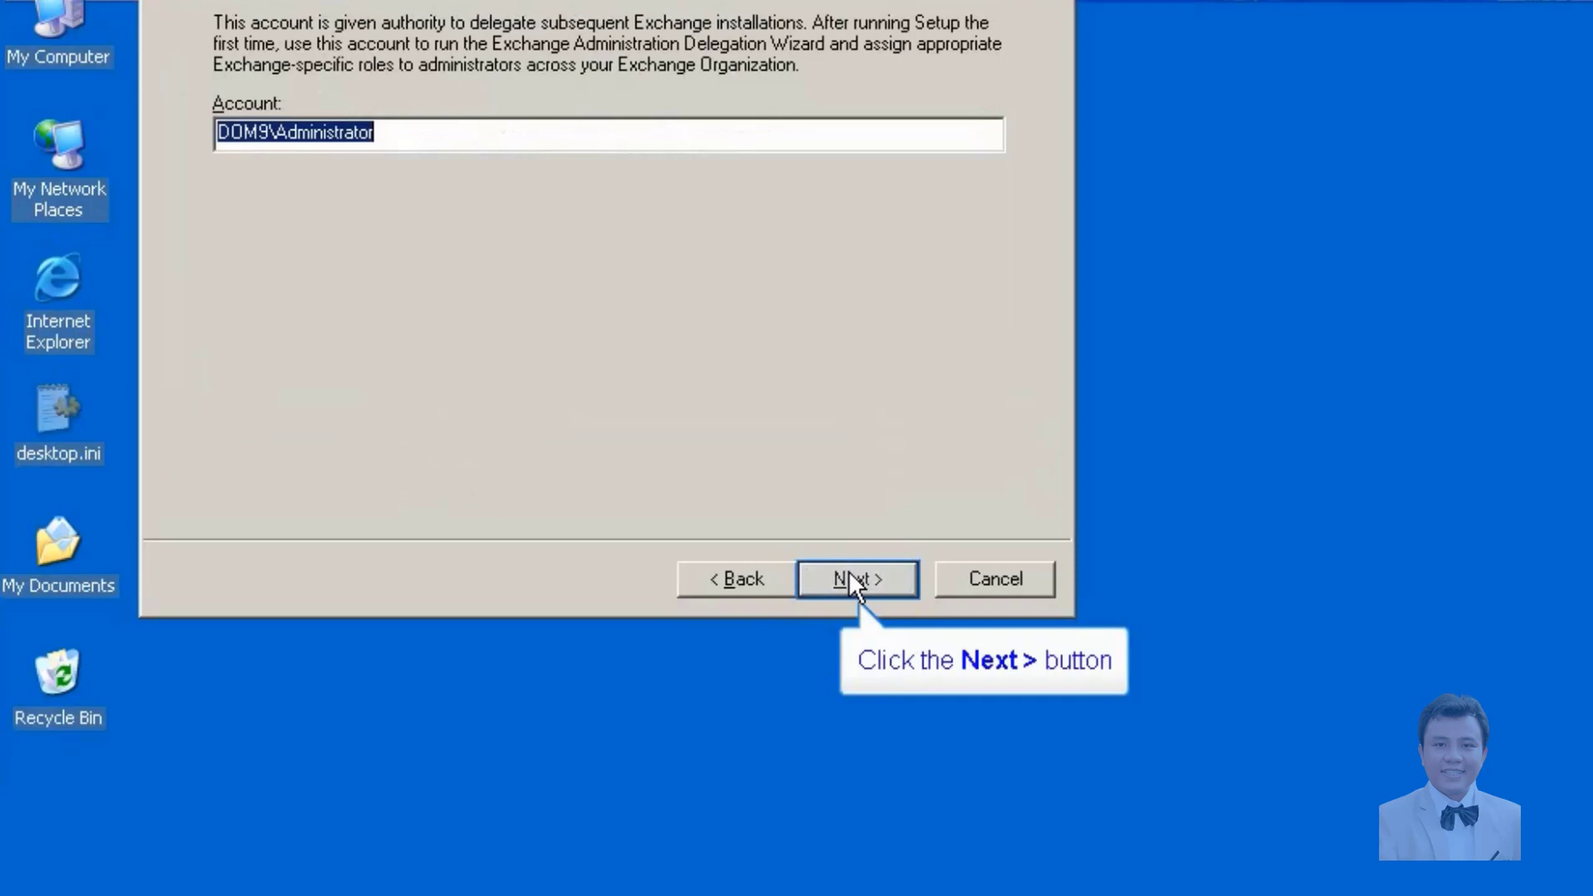
Step: Accept DOM9\Administrator as the Exchange administrator account, dismiss the Auto-Protect results window, and finish the ForestPrep wizard
{"action": "left_click", "coordinate": [849, 572]}
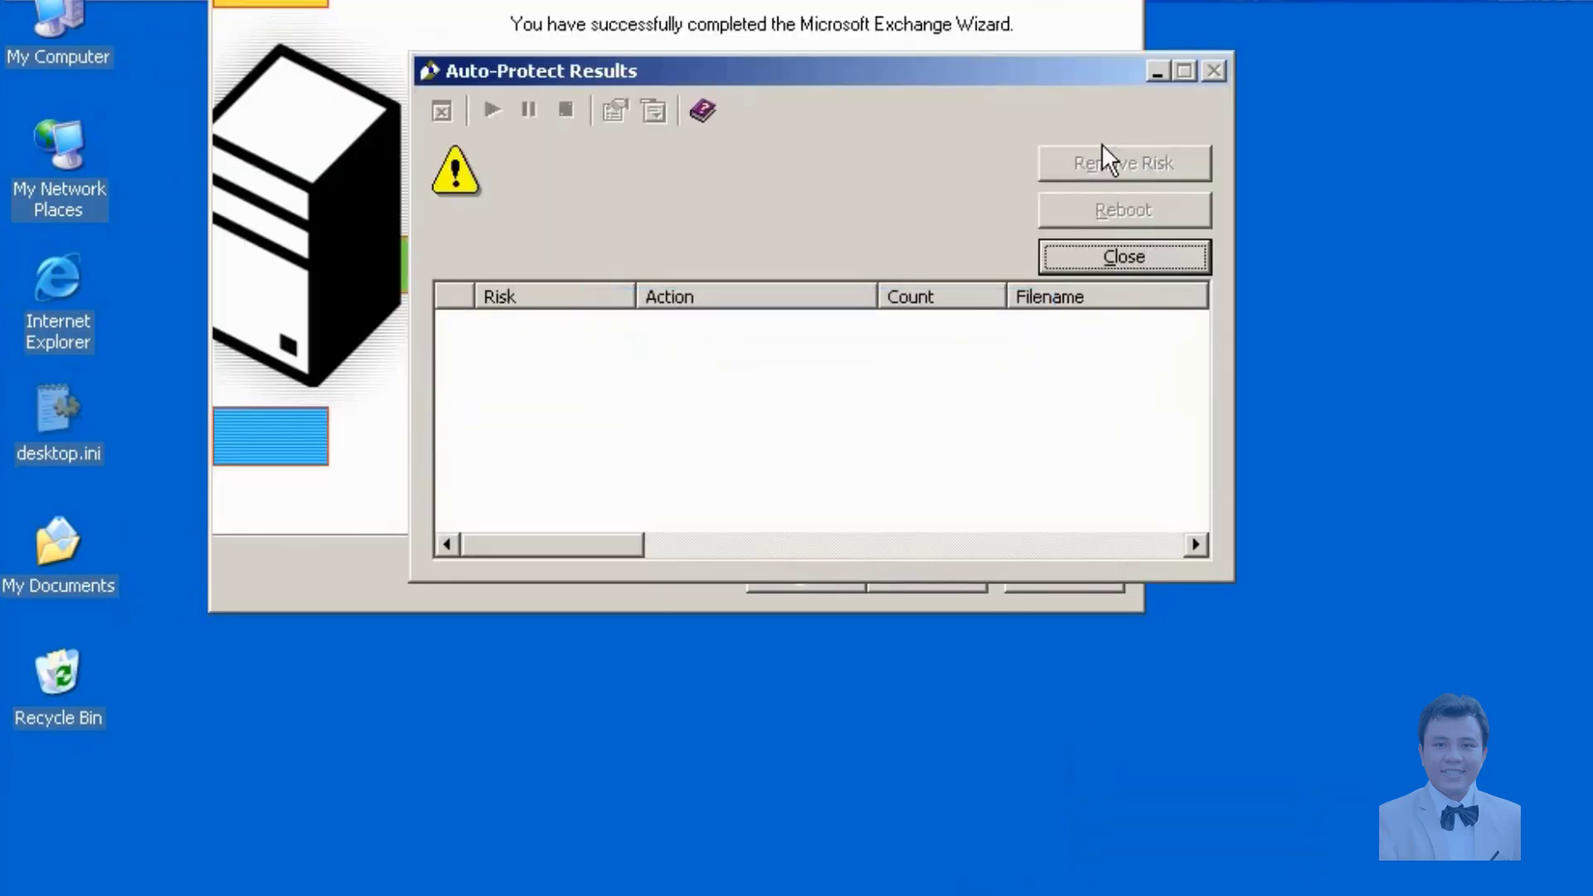
{"action": "key", "text": "Return"}
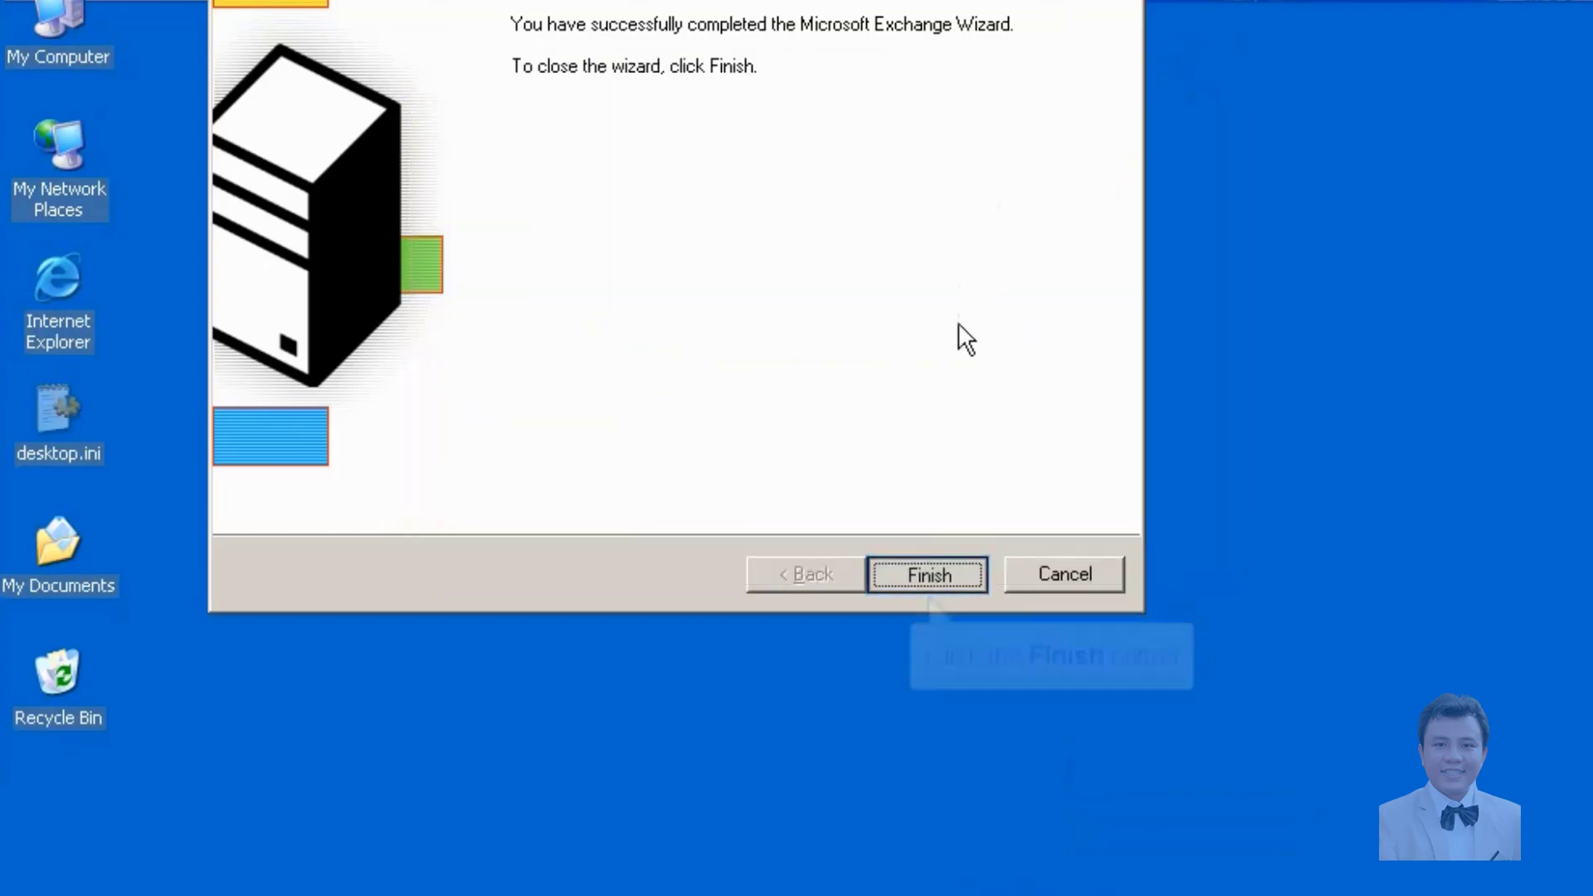
{"action": "left_click", "coordinate": [928, 574]}
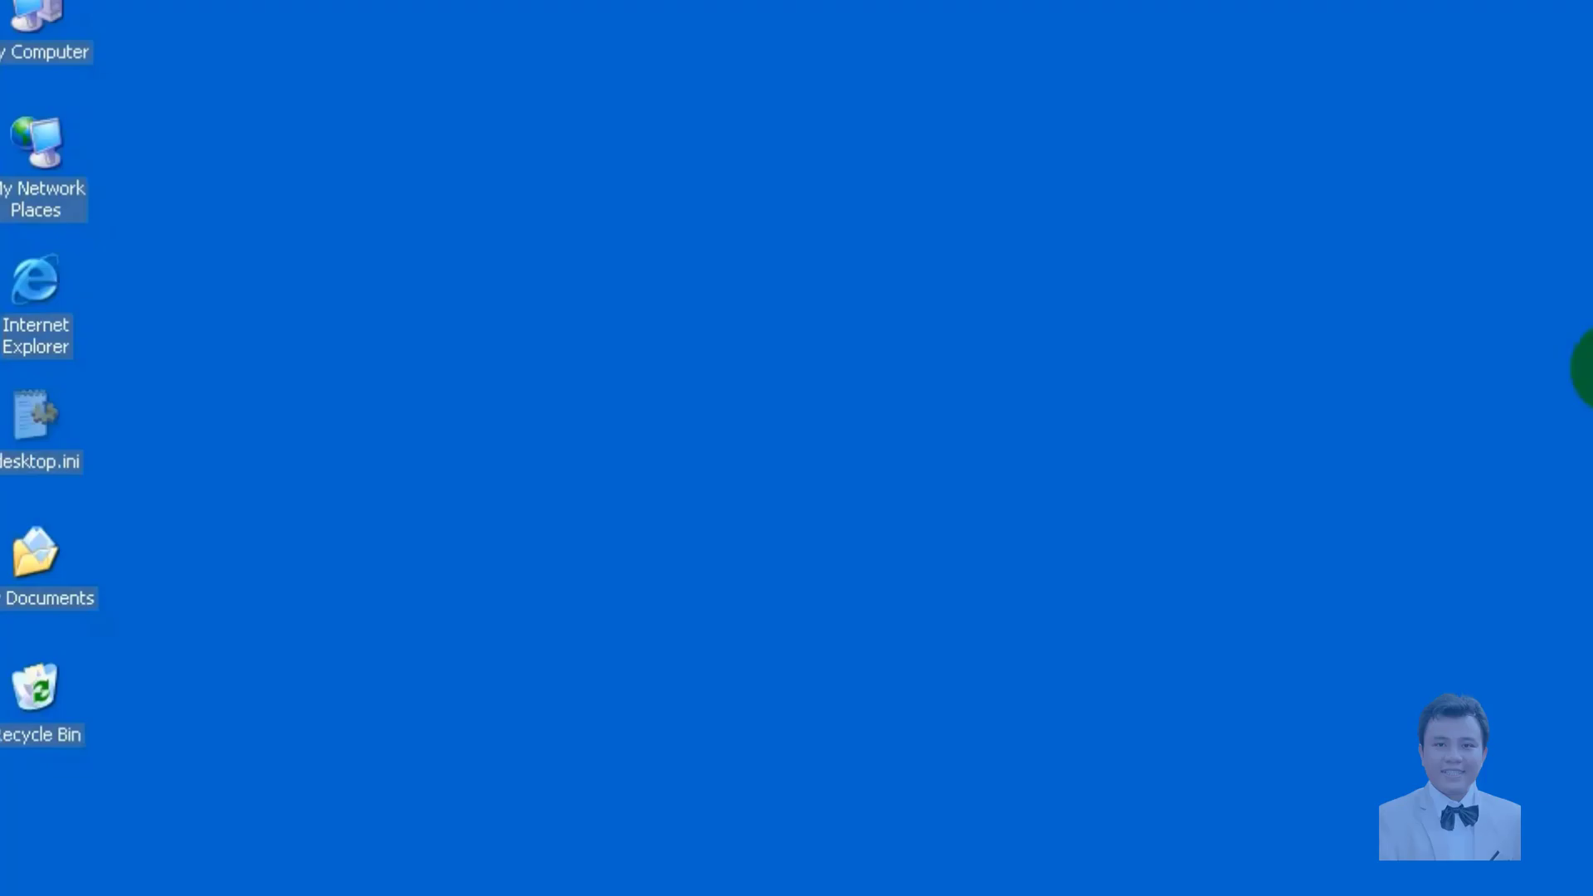
Step: Run the command d:\exchange_2k3\setup\i386\setup from the Run dialog to start the Exchange installation
{"action": "key", "text": "super"}
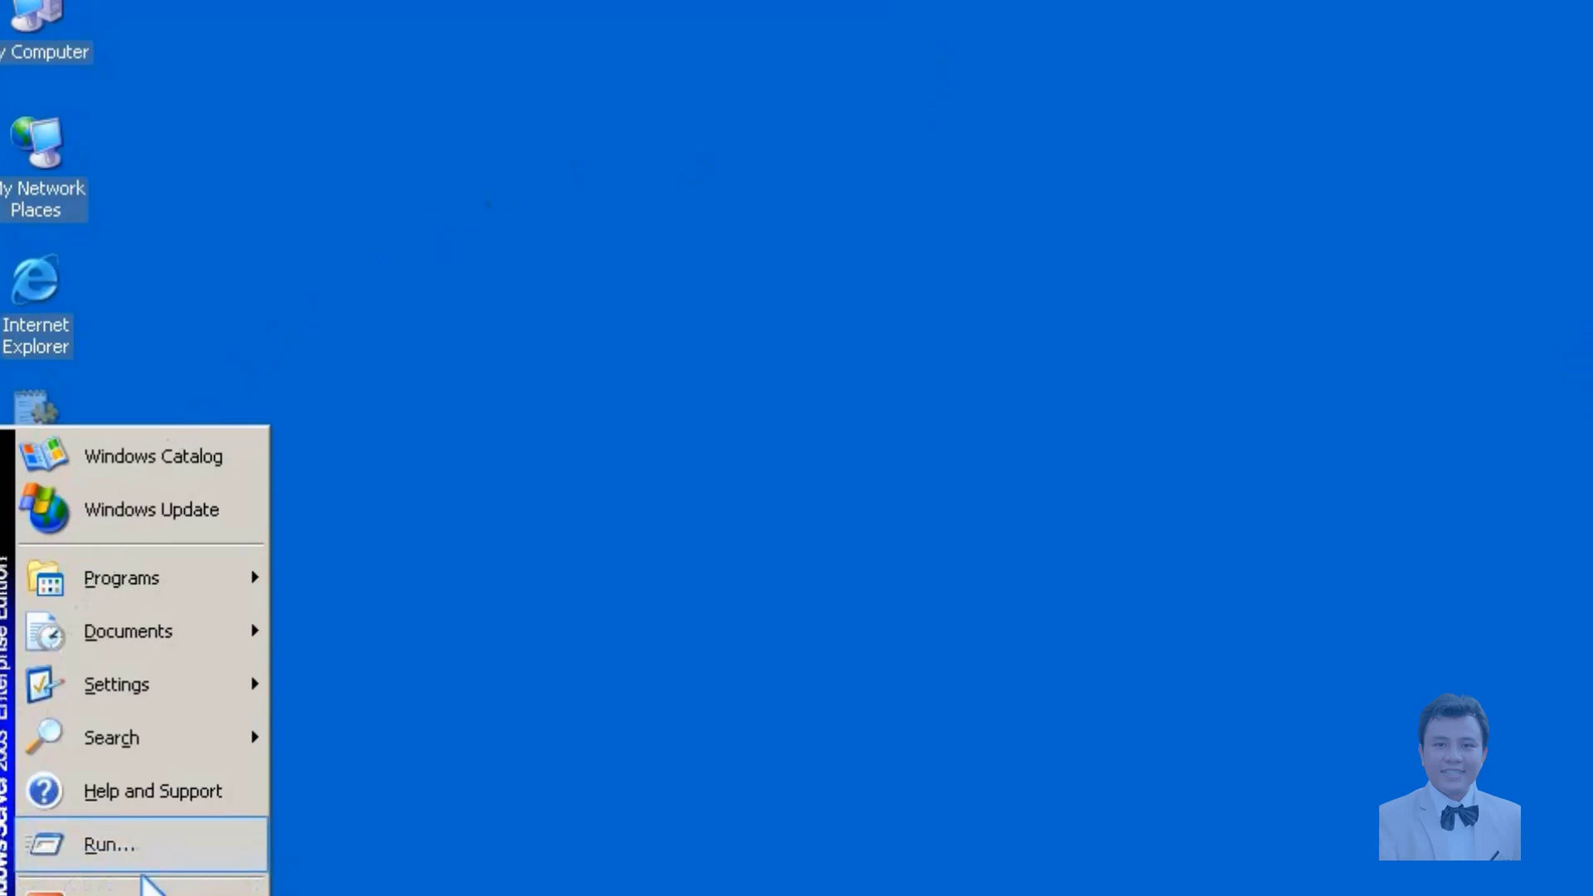
{"action": "left_click", "coordinate": [94, 844]}
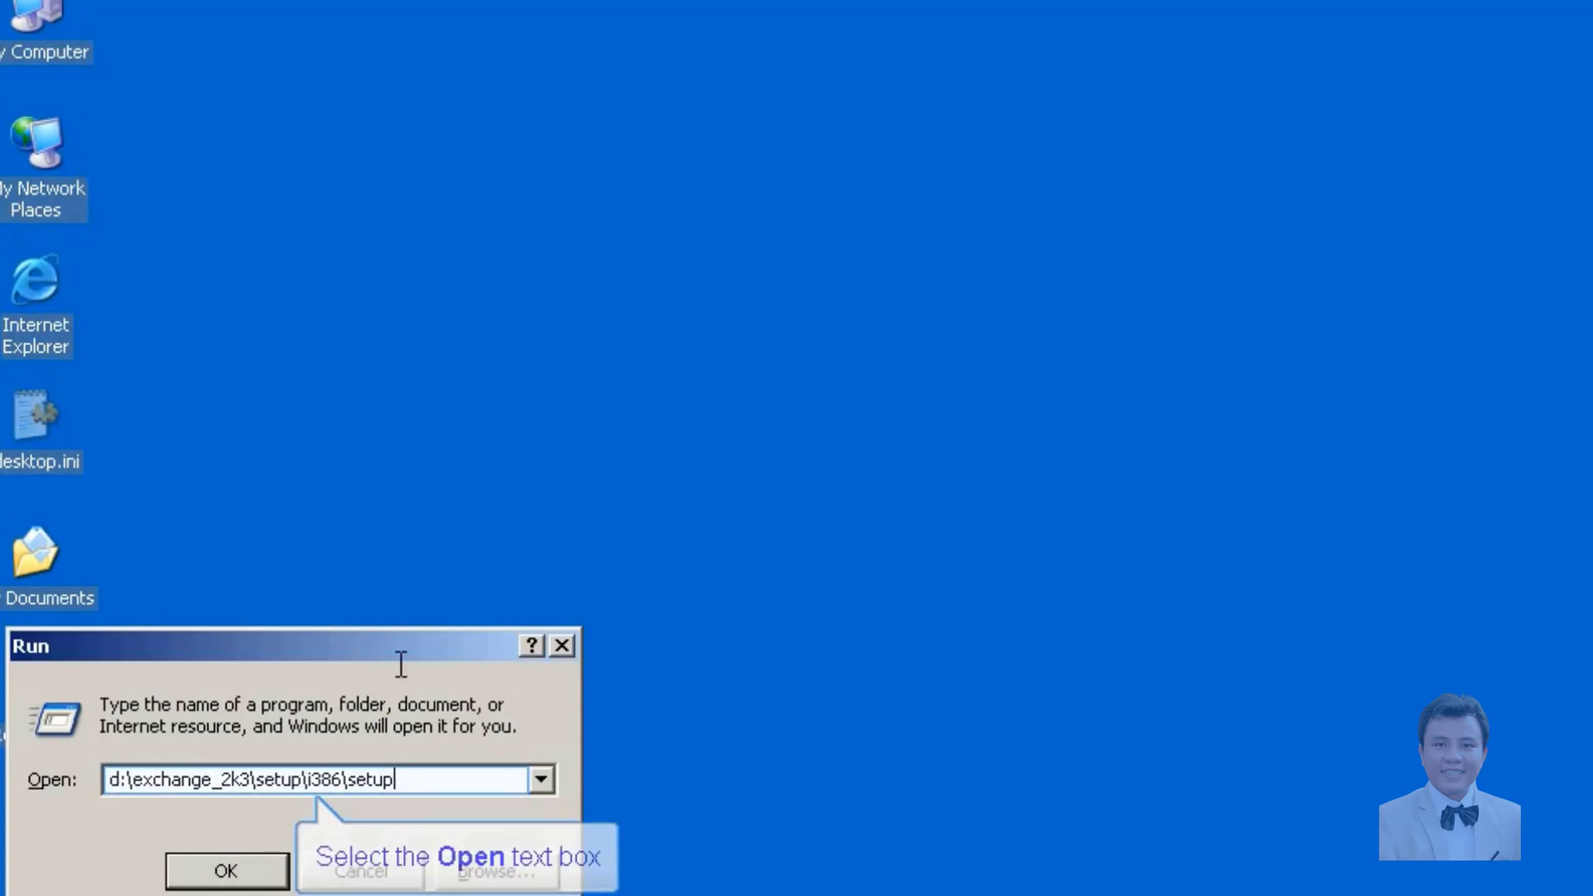
{"action": "left_click", "coordinate": [431, 783]}
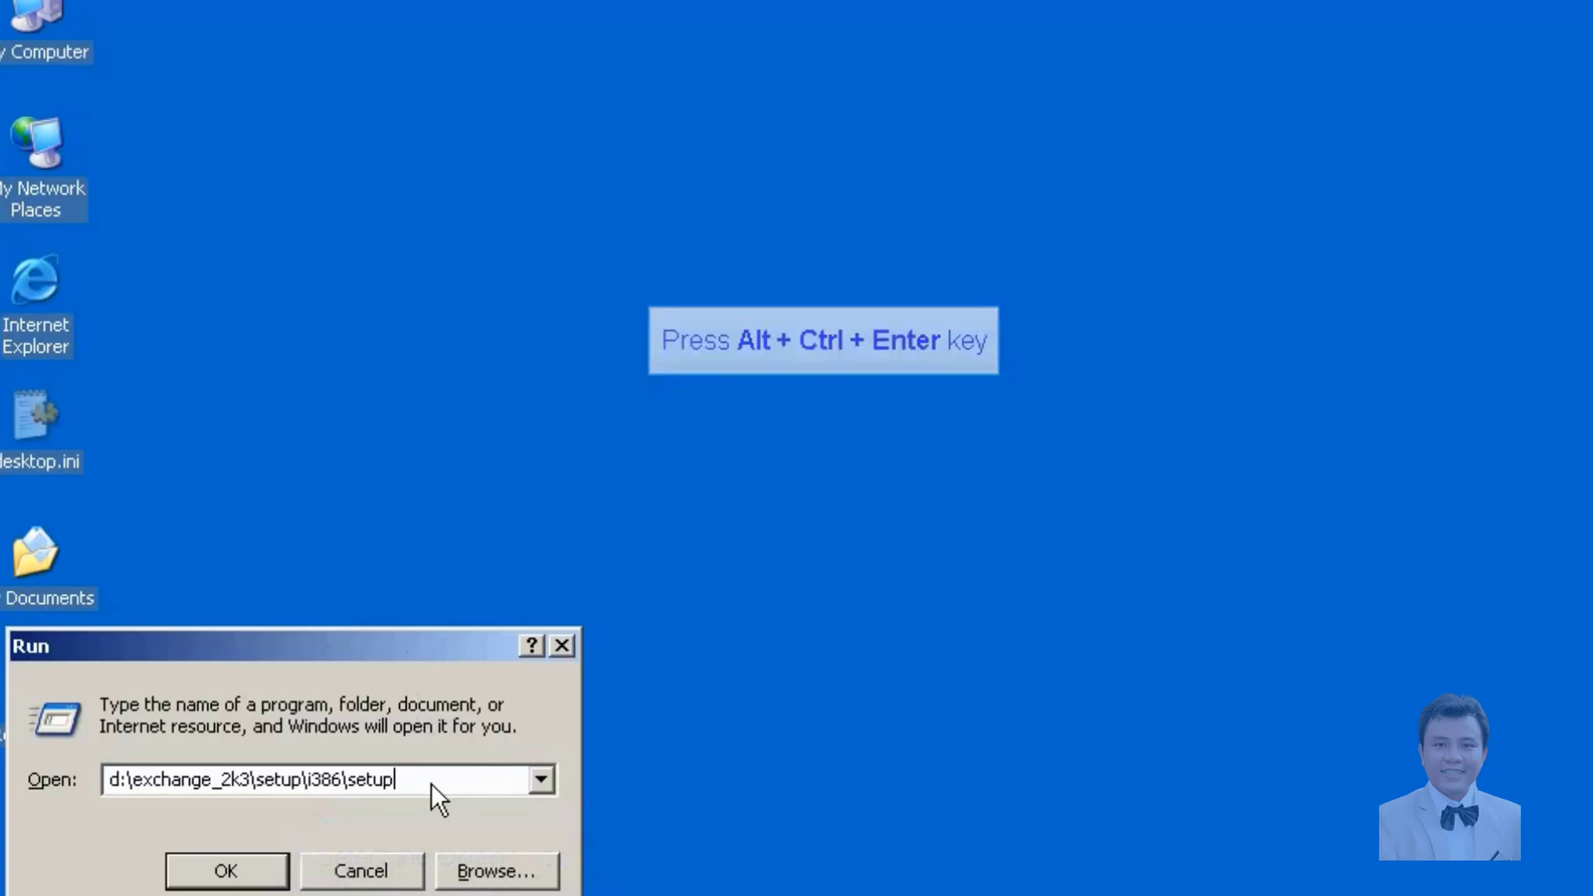
{"action": "key", "text": "ctrl+alt+Return"}
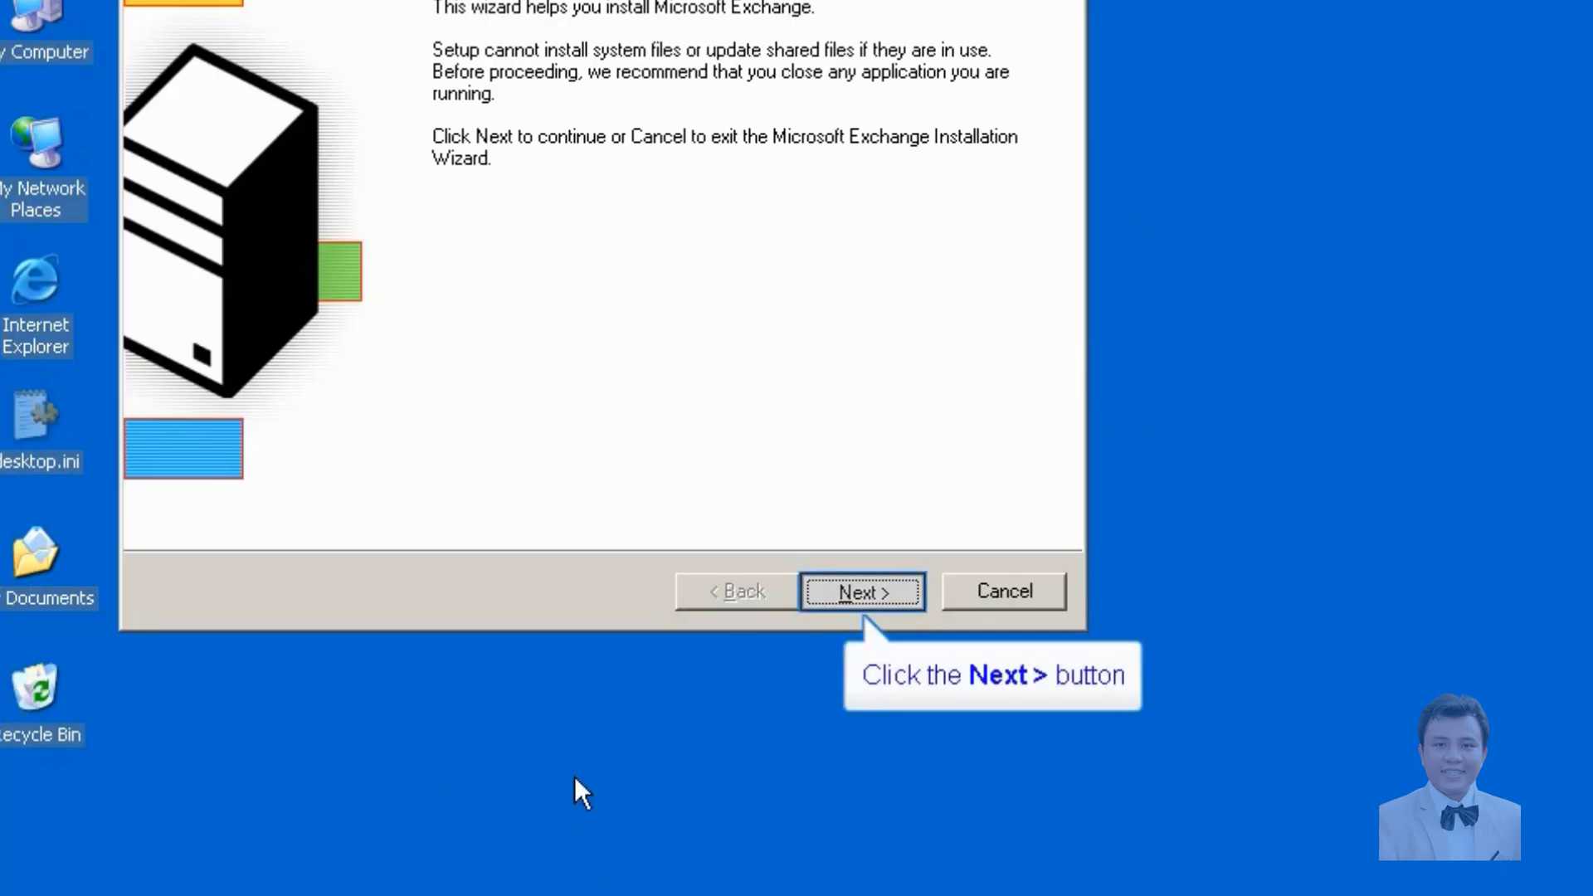
Step: Proceed past the Exchange installation wizard's welcome page and agree to the end-user license agreement
{"action": "left_click", "coordinate": [884, 599]}
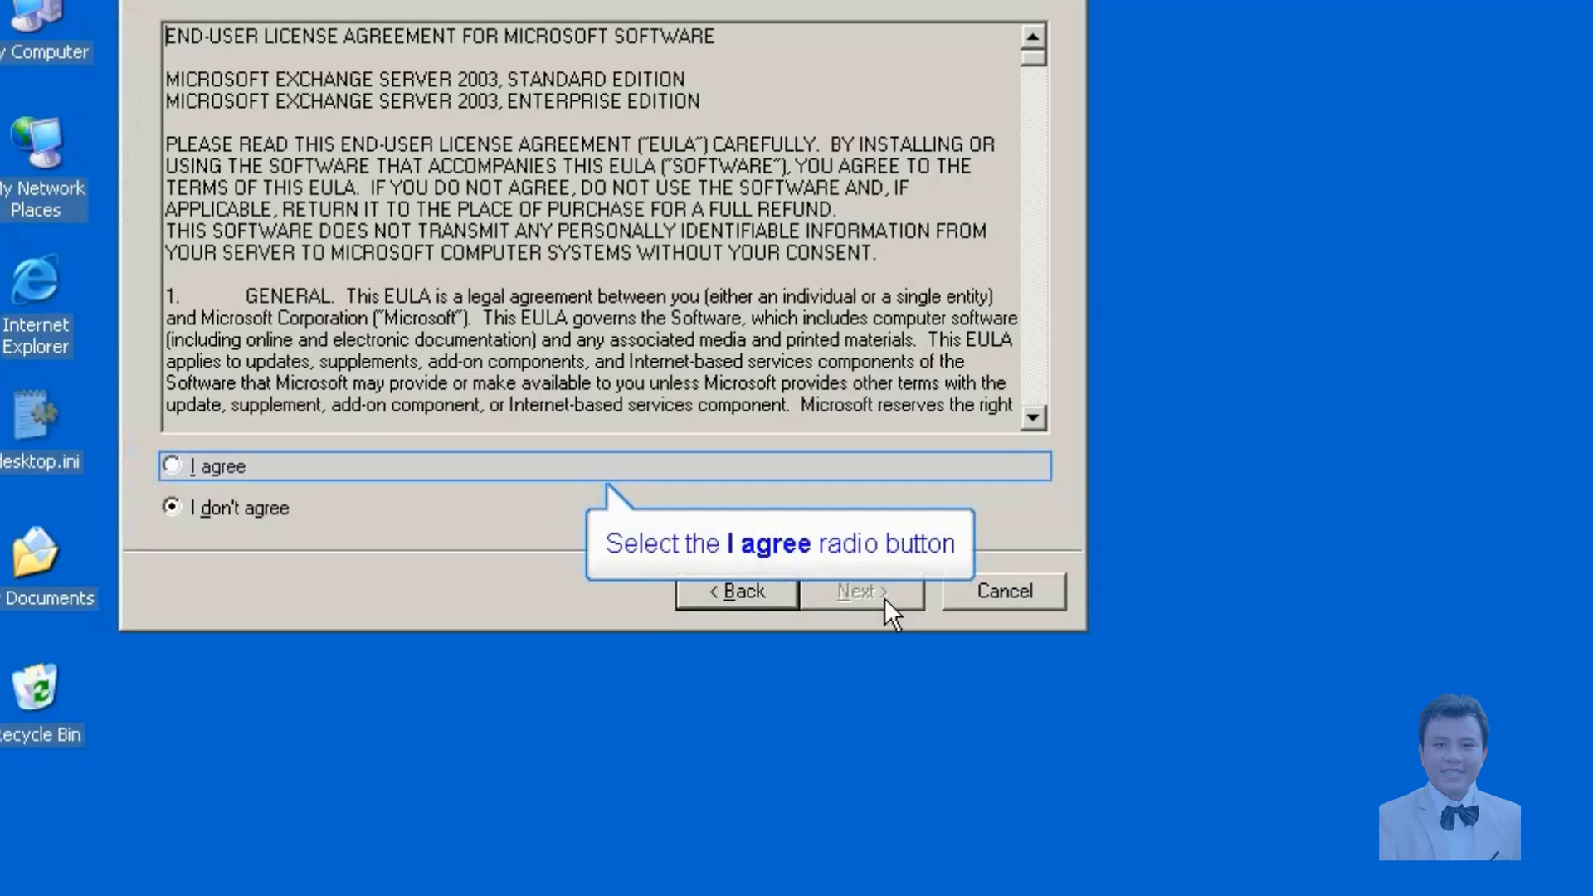
{"action": "left_click", "coordinate": [175, 463]}
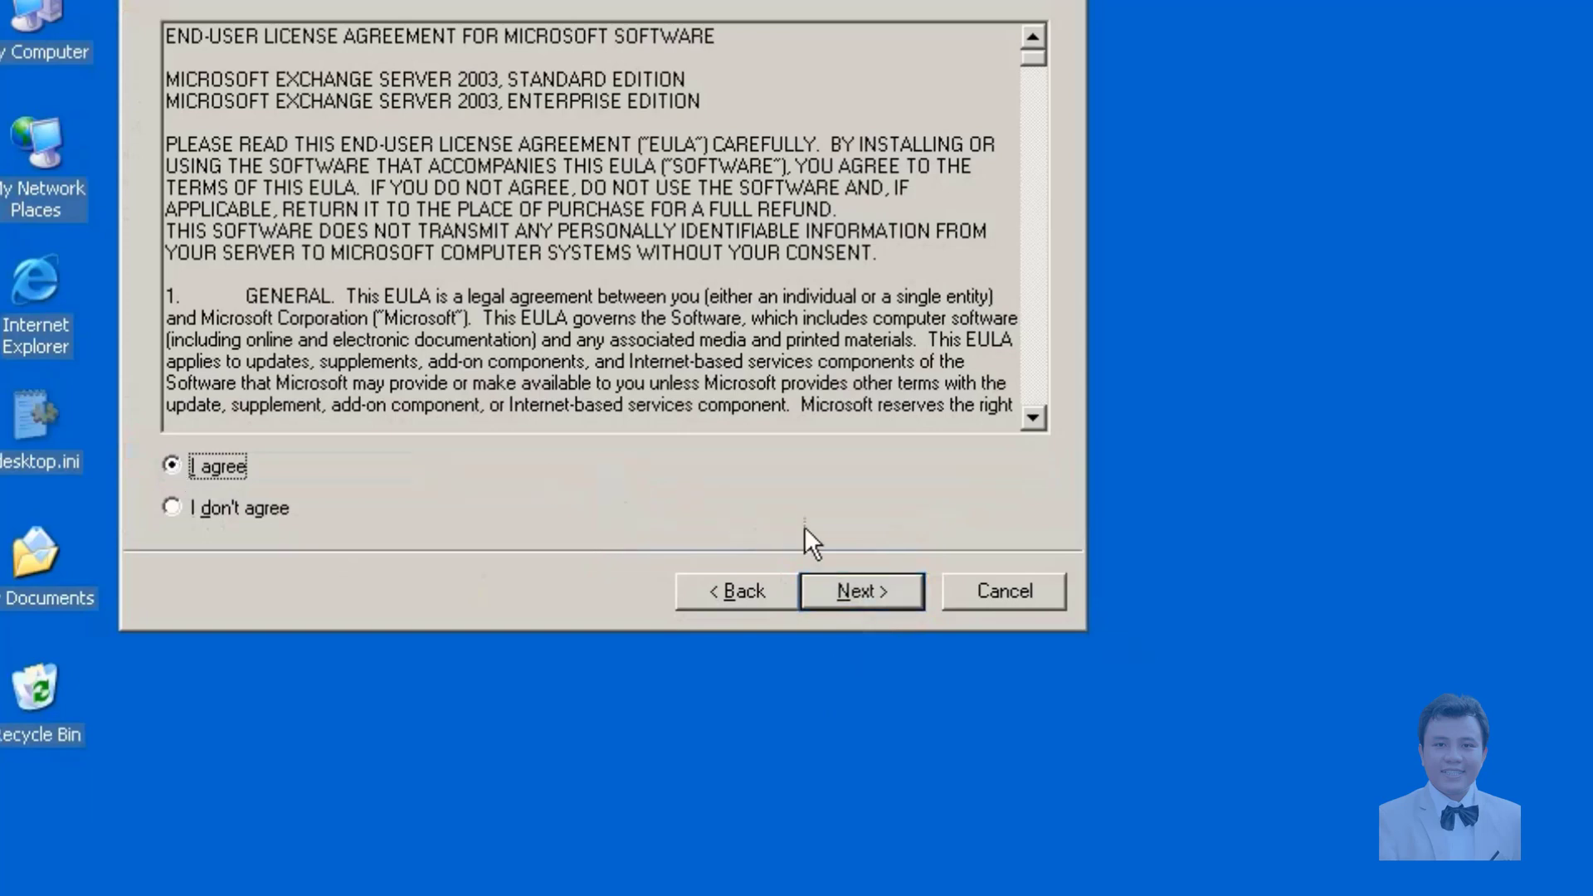
{"action": "left_click", "coordinate": [874, 601]}
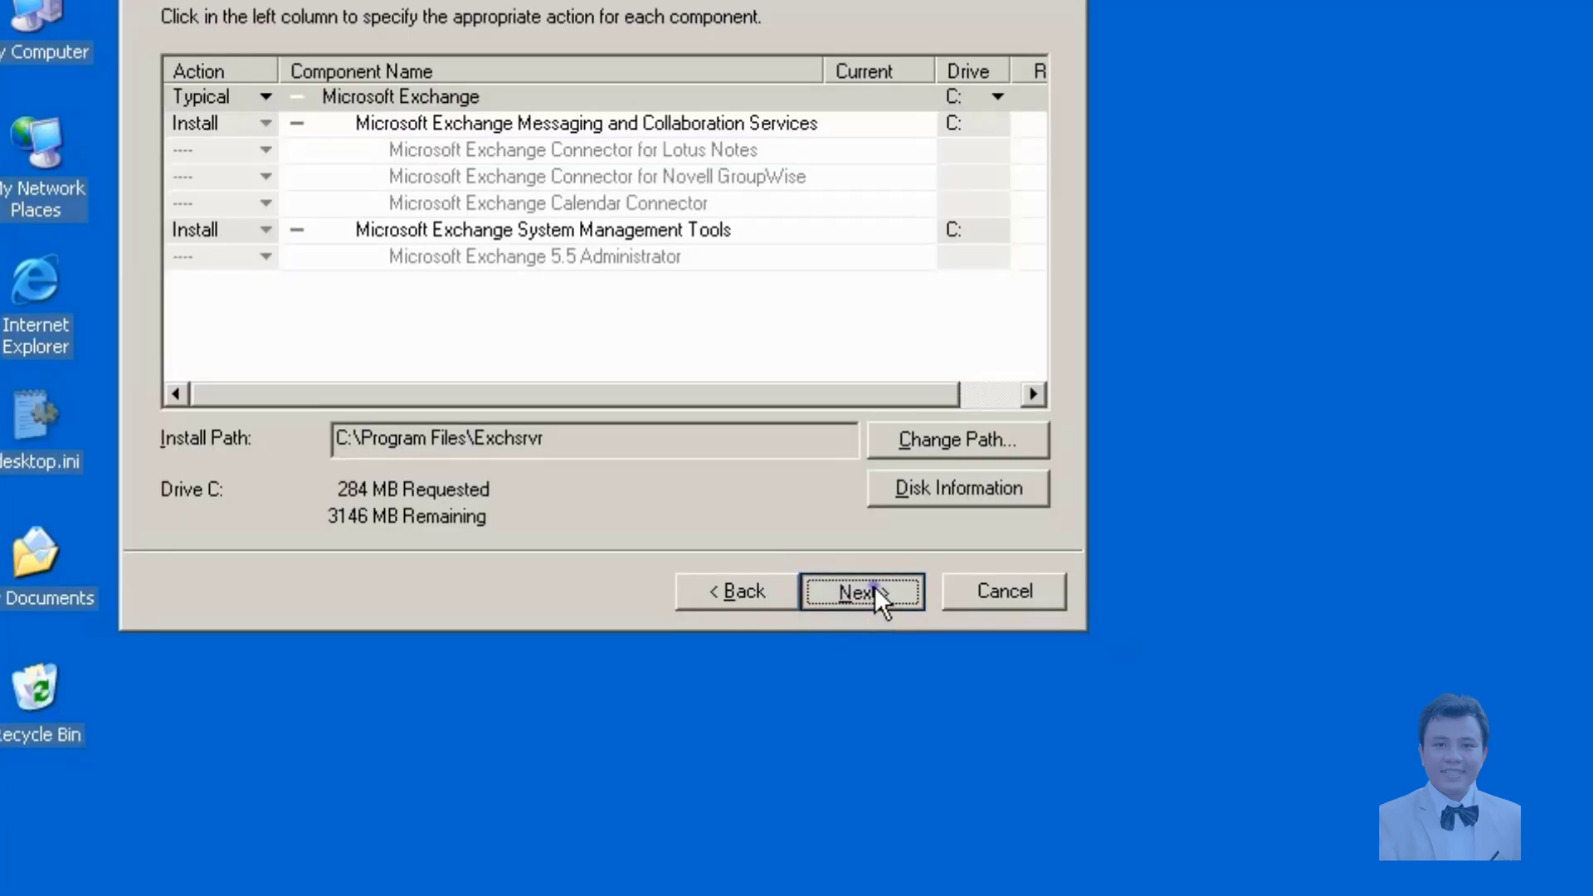
Step: Accept the Typical installation in C:\Program Files\Exchsrvr and create a new Exchange organization named First Organization
{"action": "left_click", "coordinate": [875, 589]}
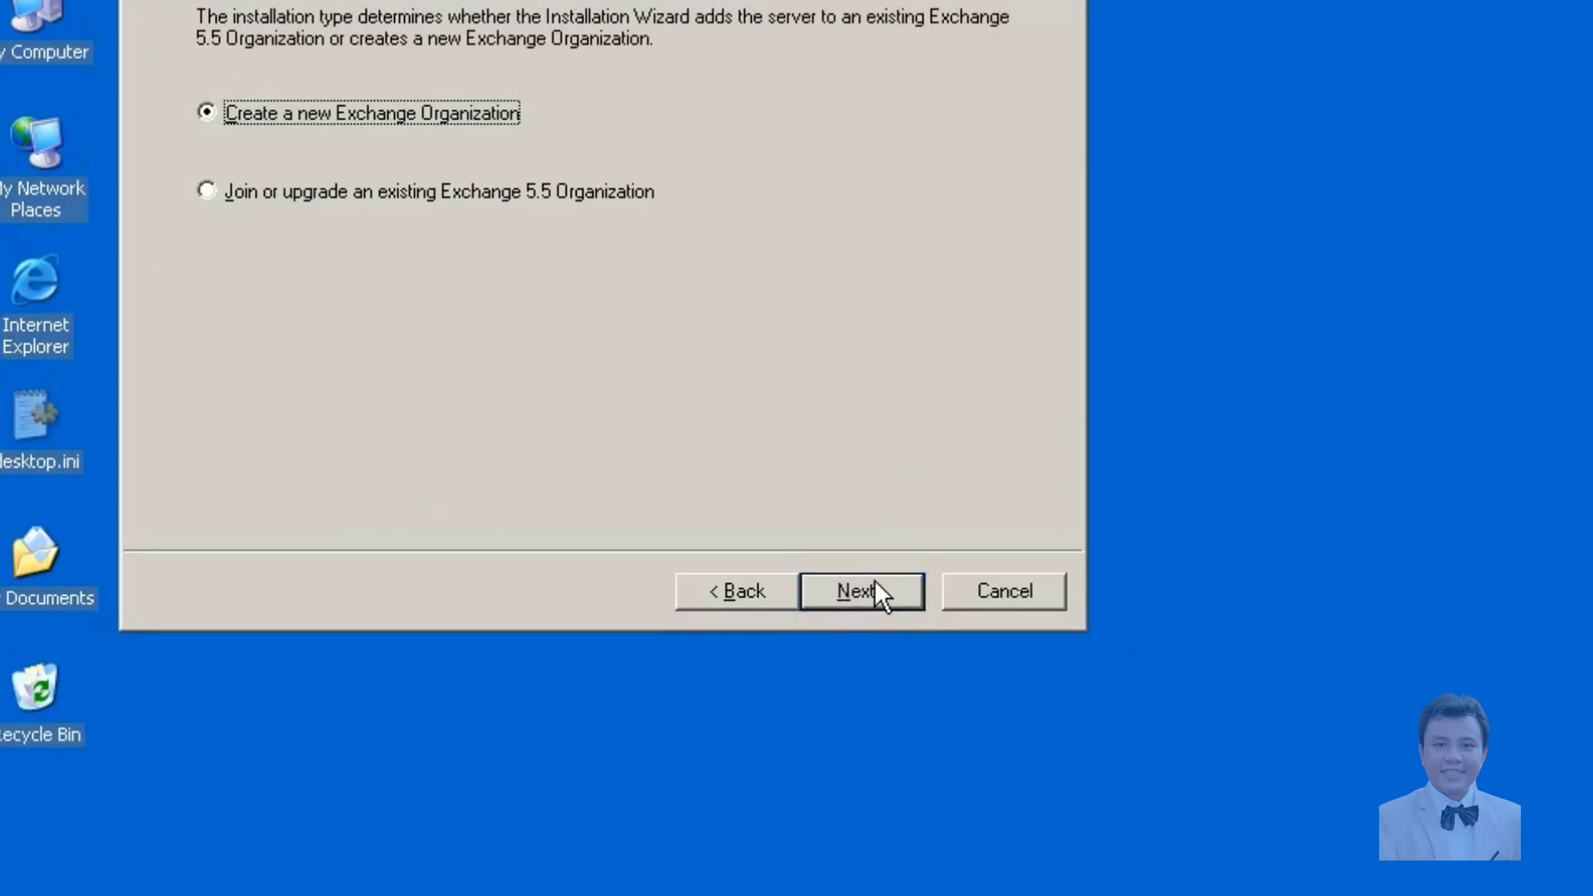
{"action": "left_click", "coordinate": [875, 581]}
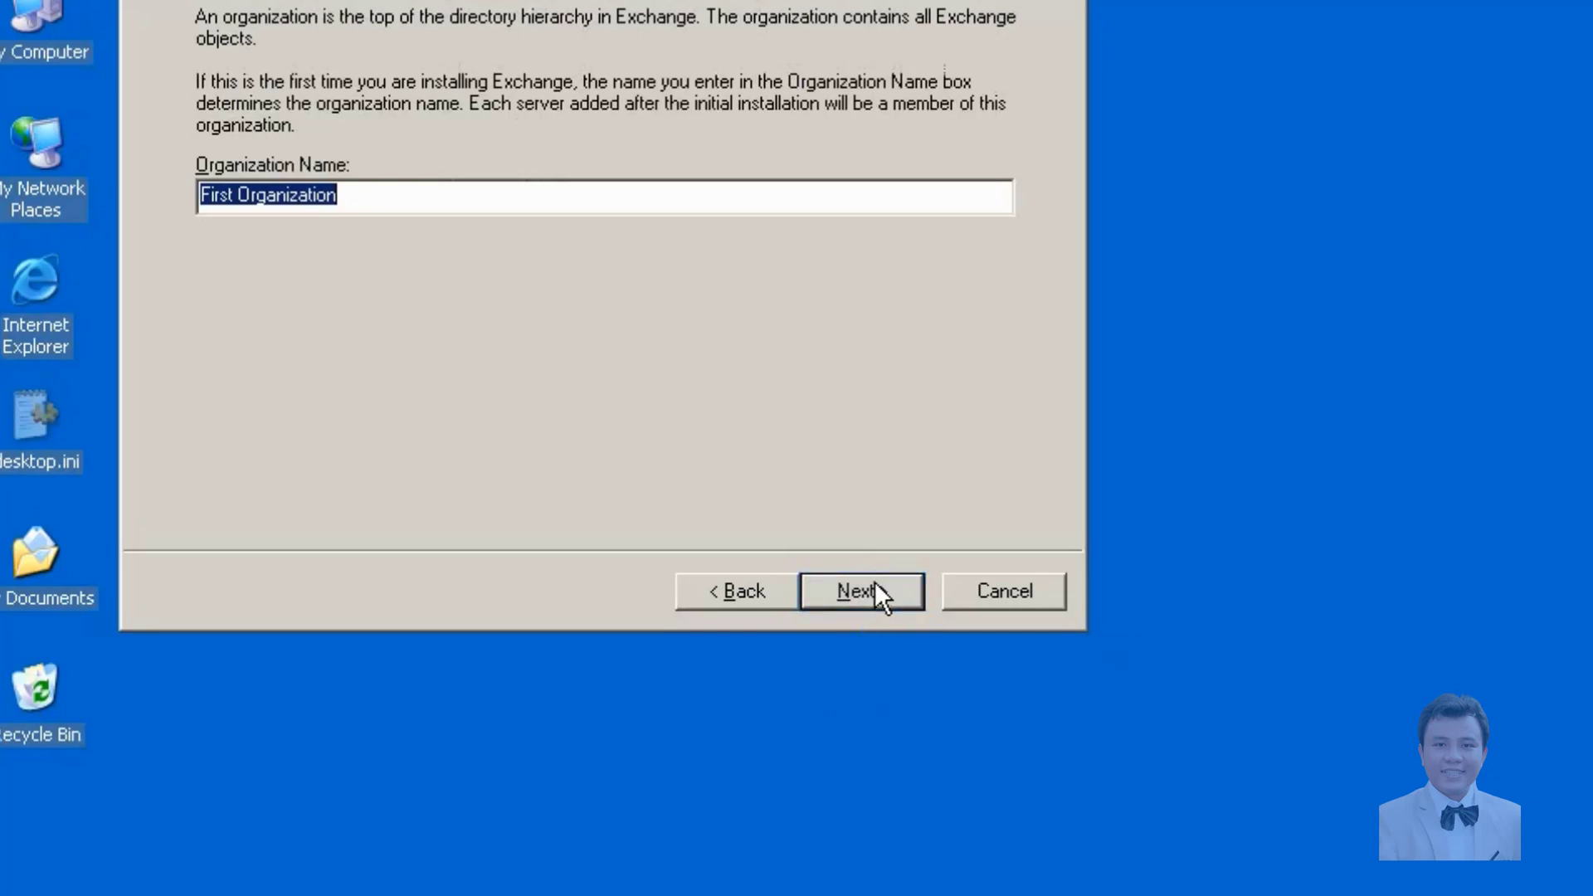
{"action": "left_click", "coordinate": [876, 582]}
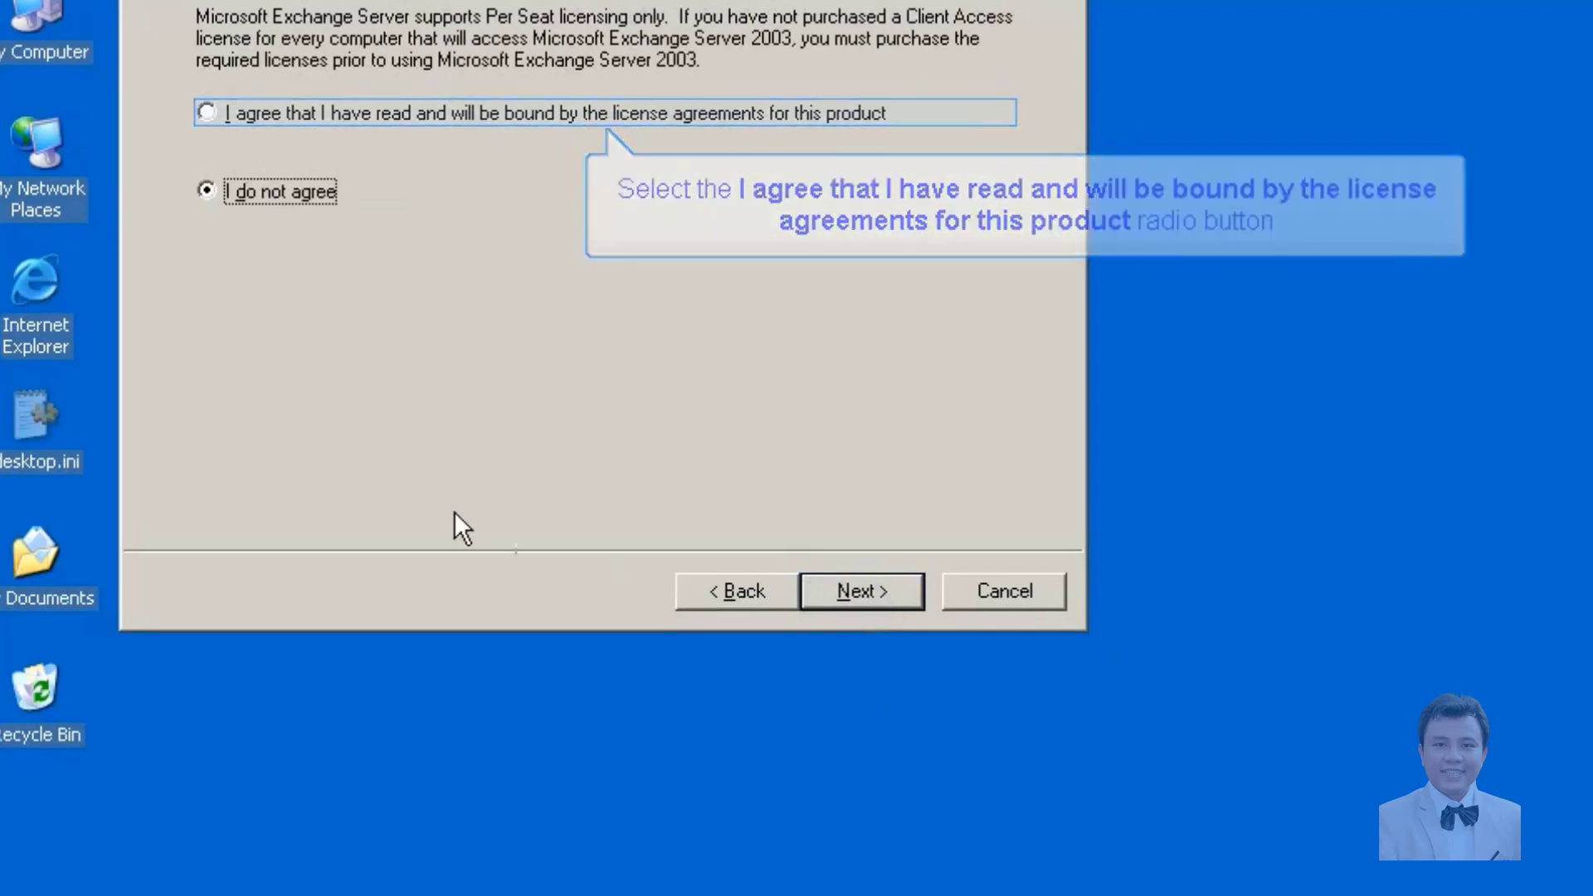
Step: Agree to the Per Seat licensing terms, install the components listed in the installation summary, and finish the wizard
{"action": "left_click", "coordinate": [207, 111]}
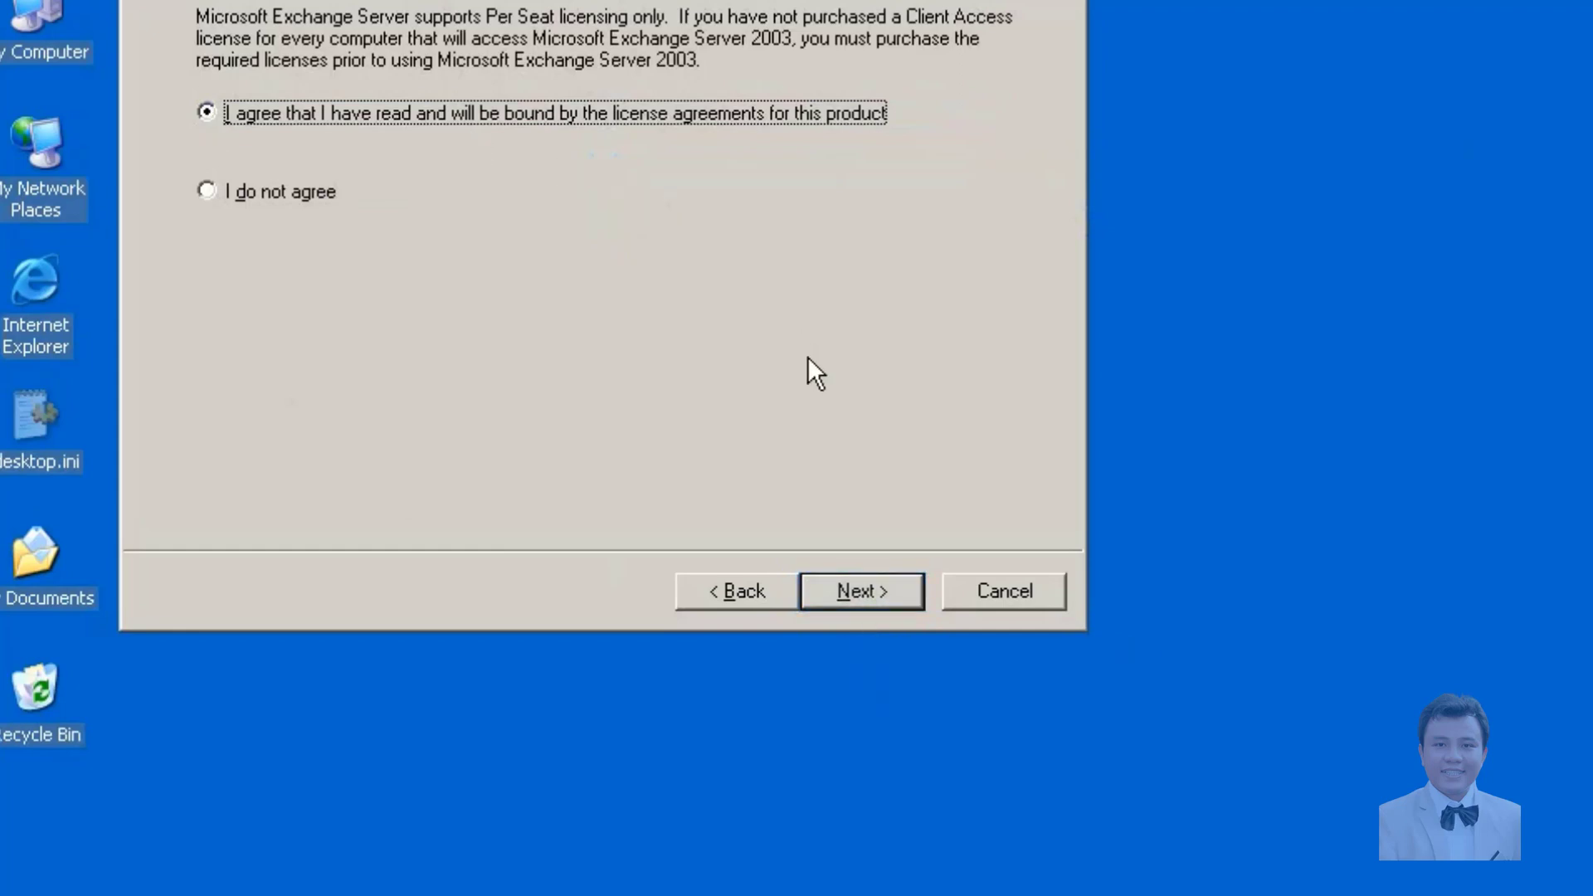
{"action": "left_click", "coordinate": [858, 584]}
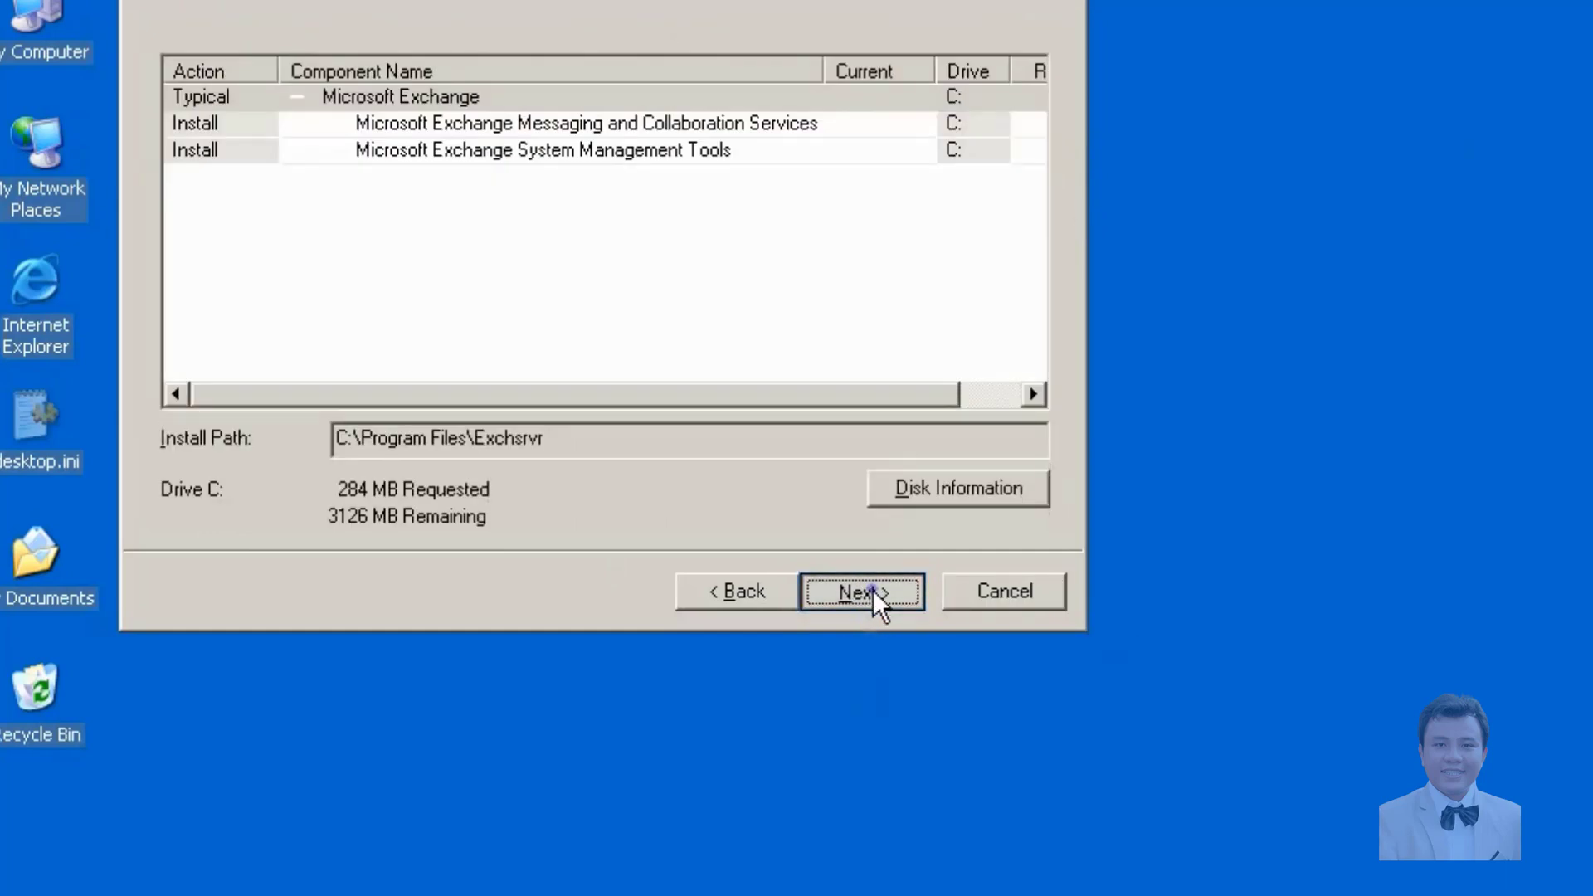
{"action": "left_click", "coordinate": [863, 592]}
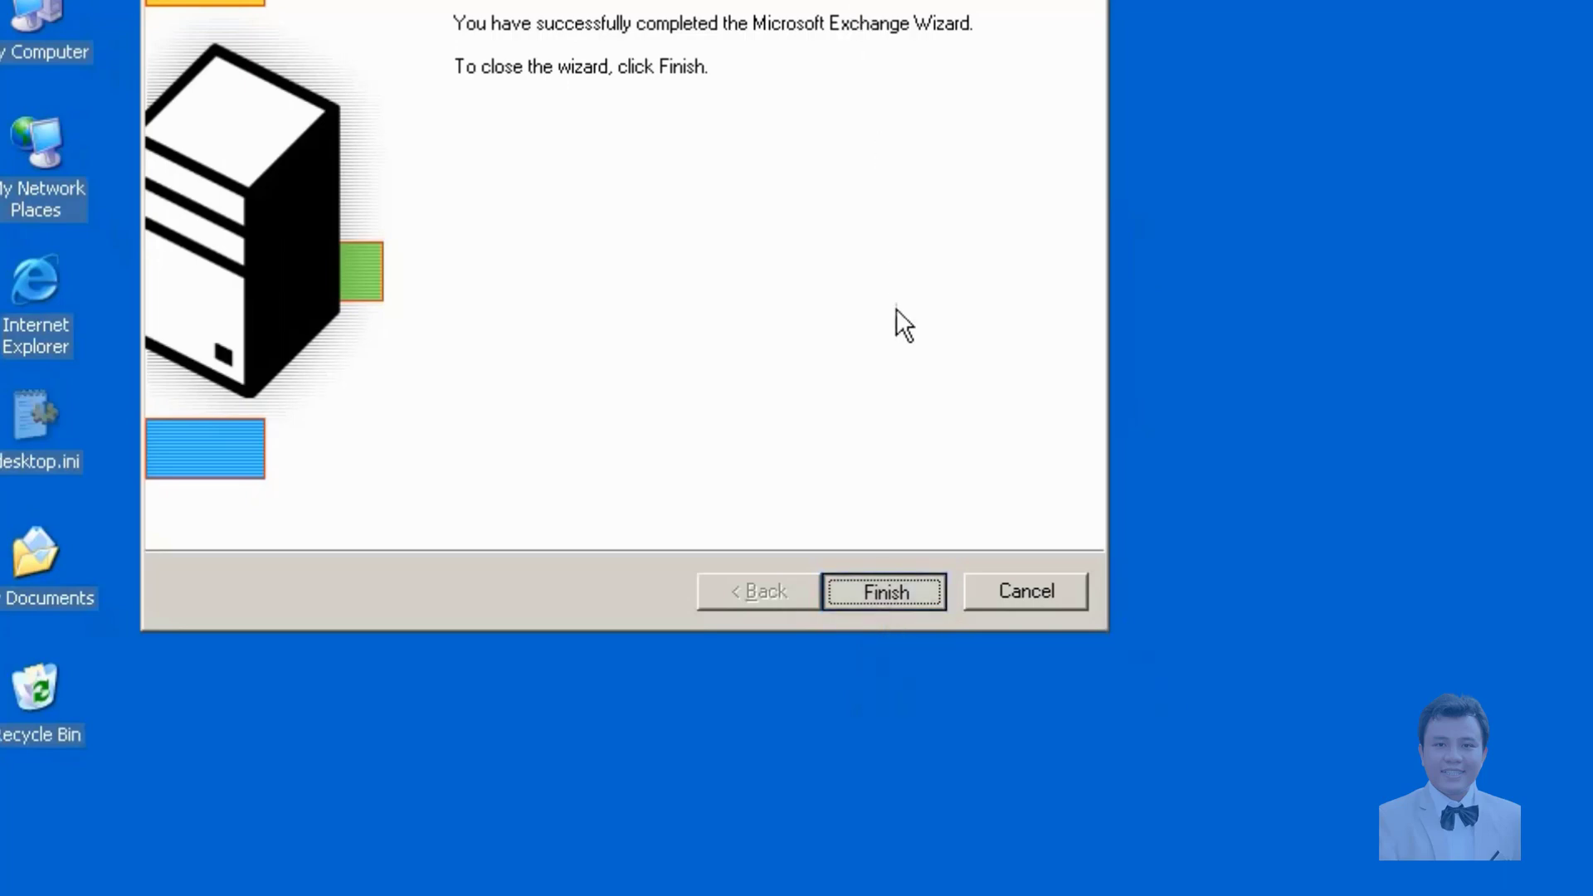
{"action": "left_click", "coordinate": [904, 592]}
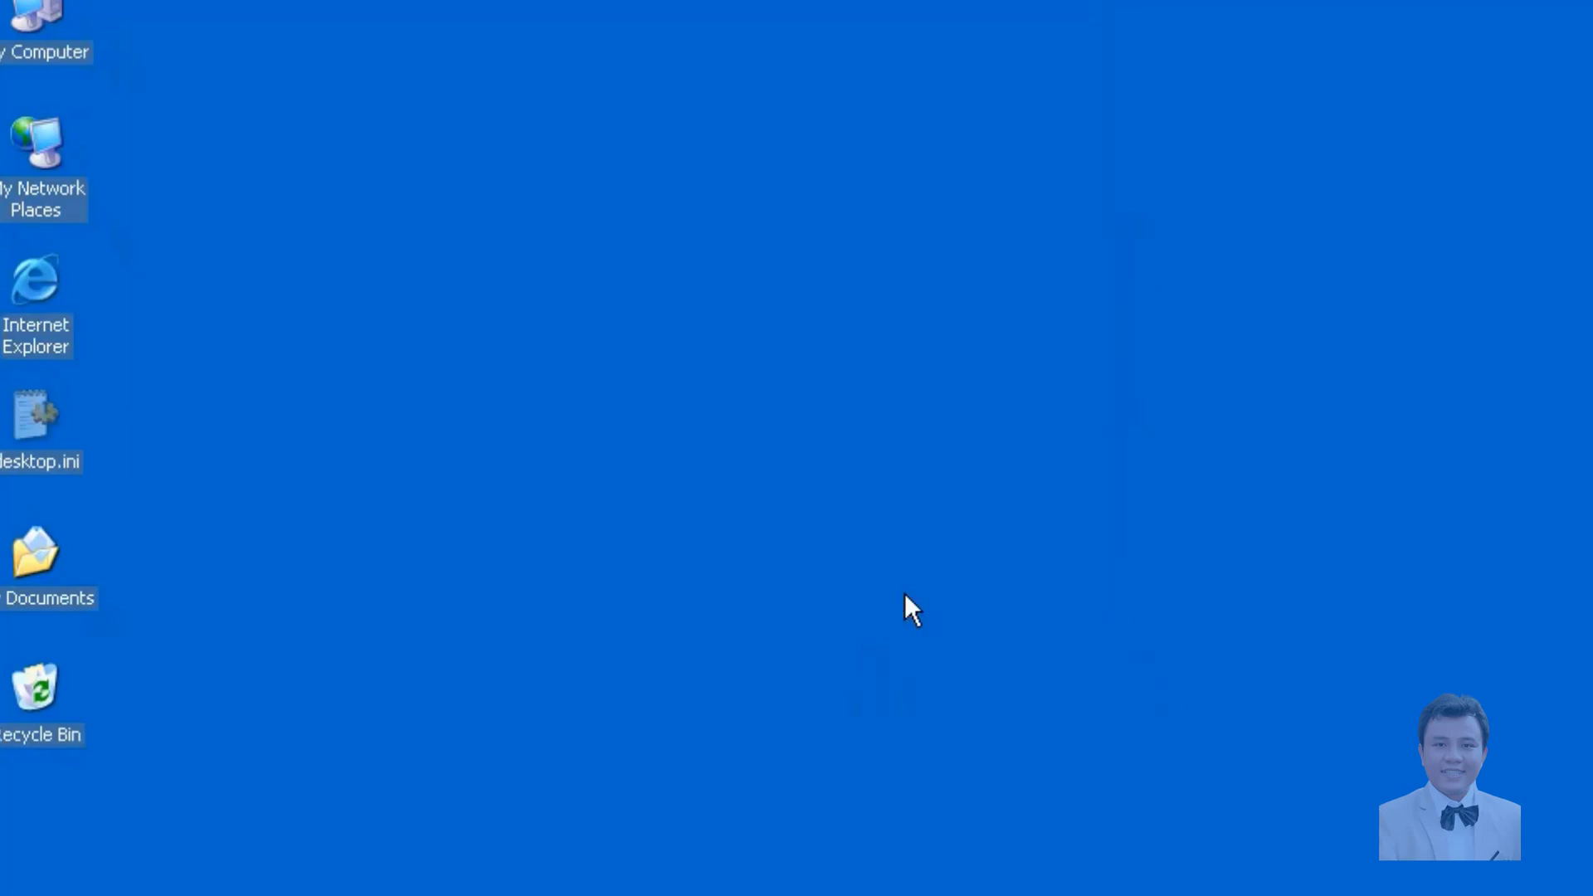